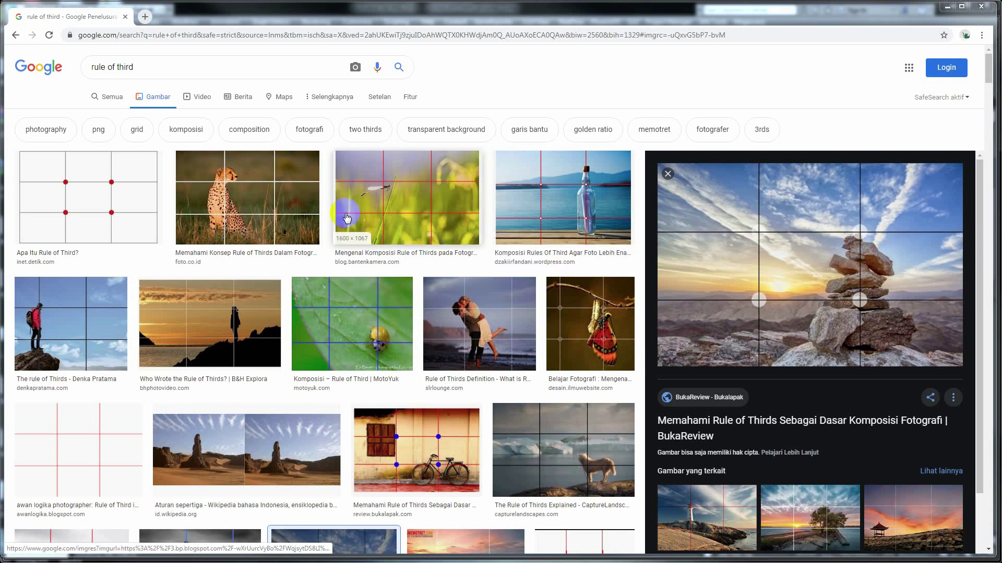
pyautogui.click(214, 181)
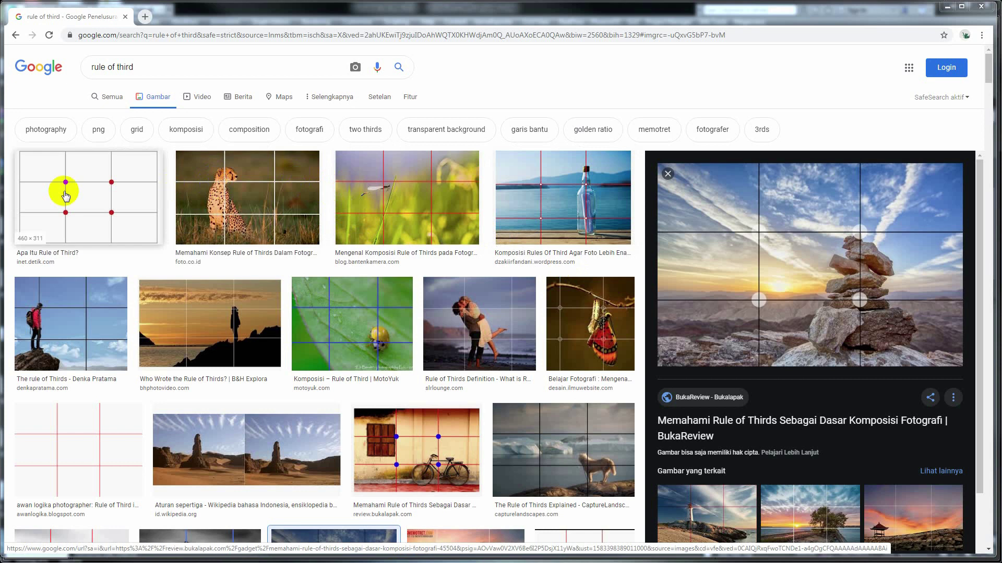
pyautogui.click(187, 315)
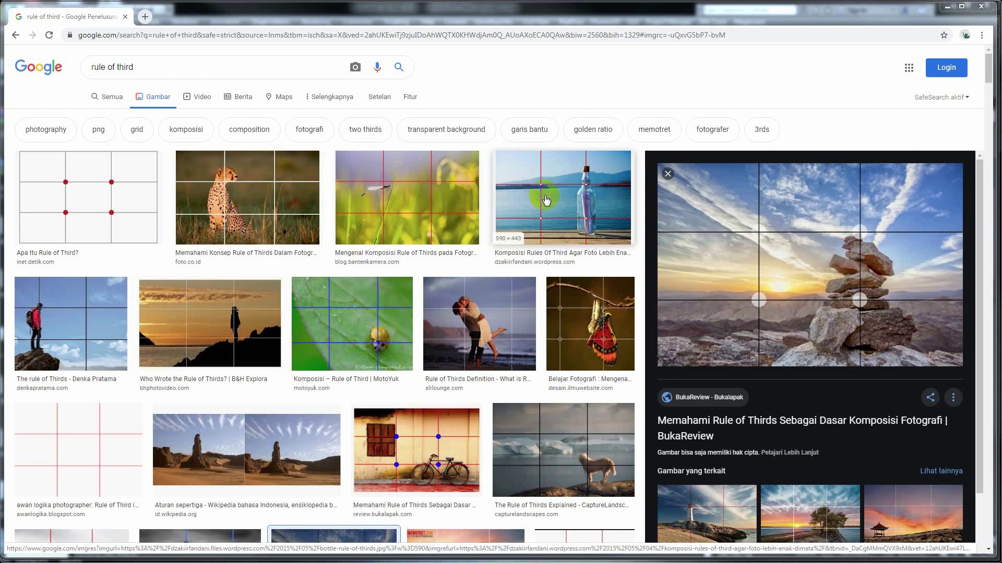
pyautogui.click(546, 201)
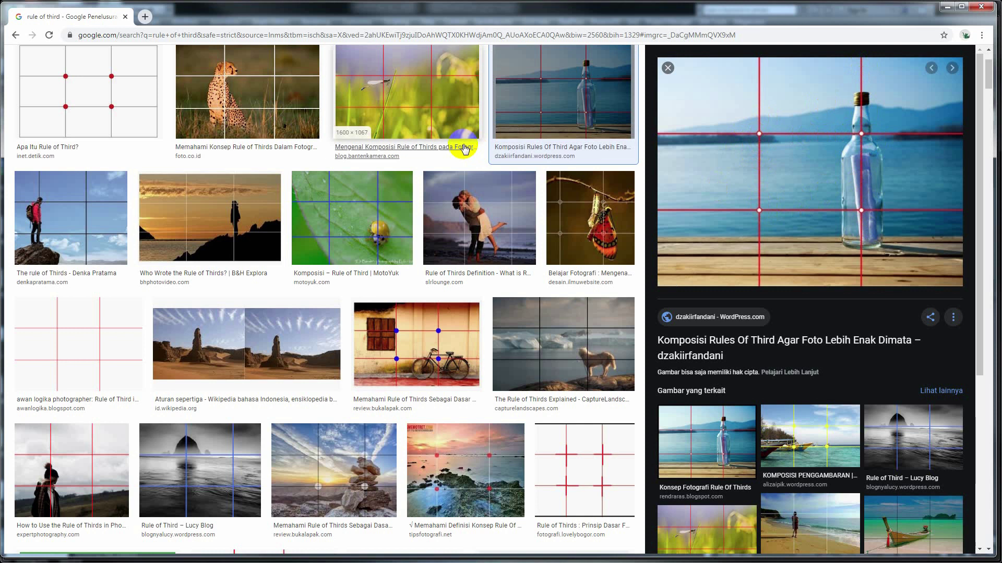
# - Preview the dragonfly, 'Who Wrote the Rule of Thirds' sunset and CaptureLandscapes dog photos
pyautogui.click(383, 96)
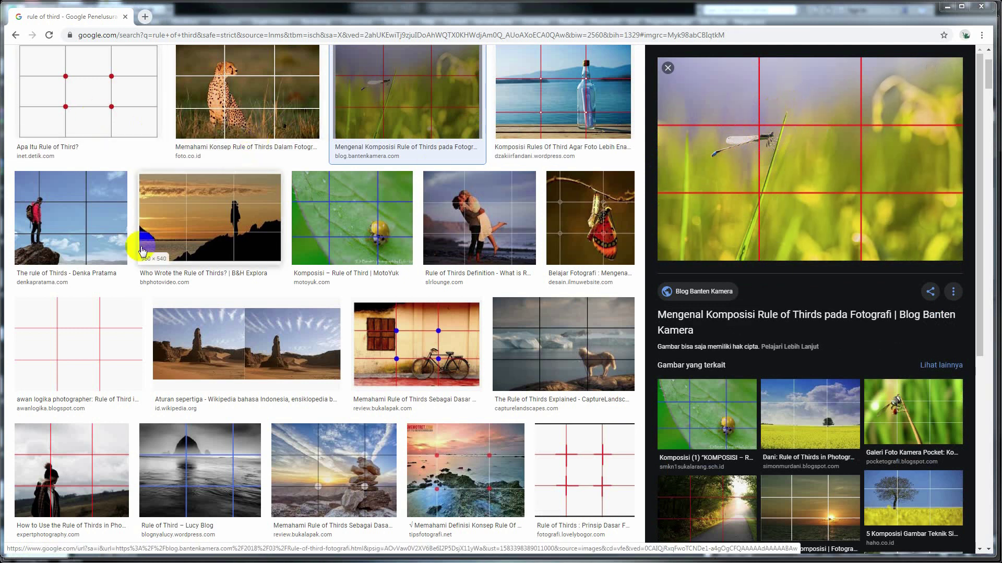
pyautogui.click(192, 221)
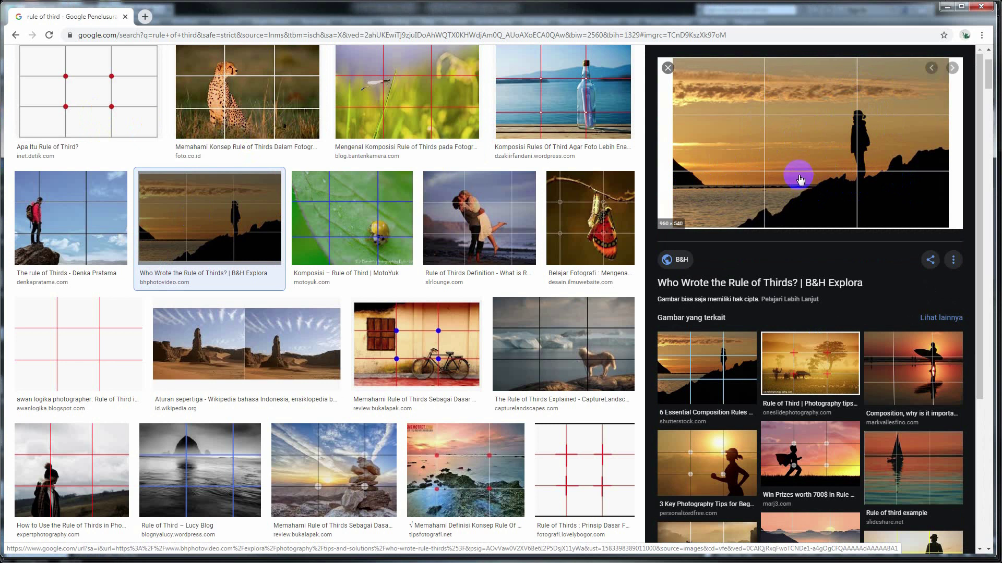
pyautogui.click(569, 332)
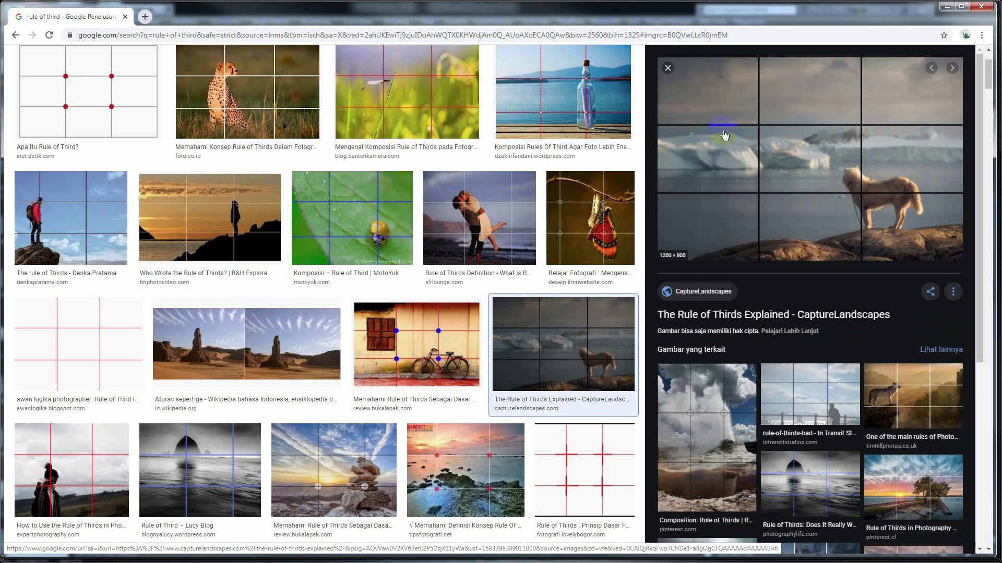
# - Browse related images (Photography Life, Fujifilm Blog church), ending on the Clickin Moms beach example
pyautogui.click(788, 480)
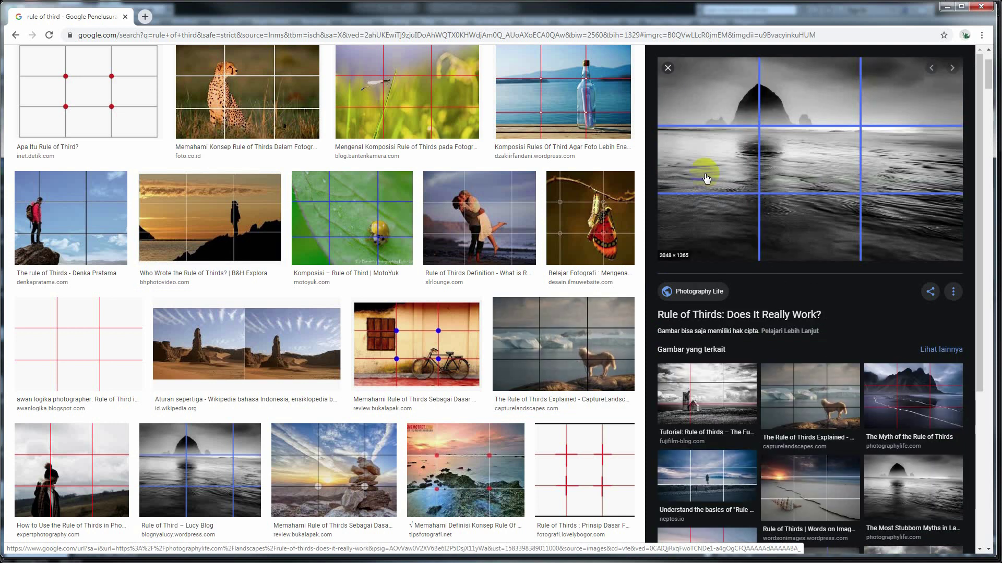
pyautogui.click(765, 104)
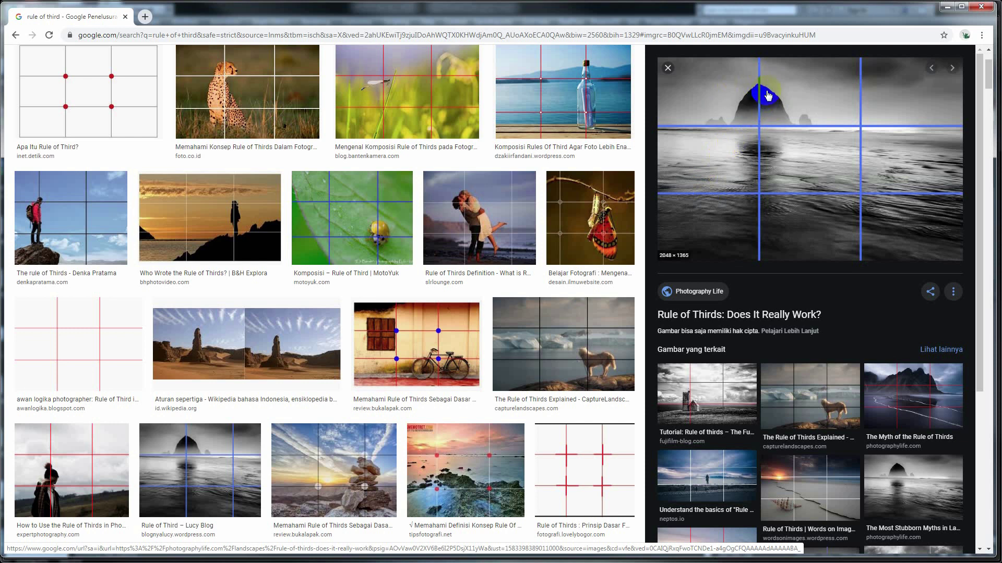
pyautogui.click(938, 232)
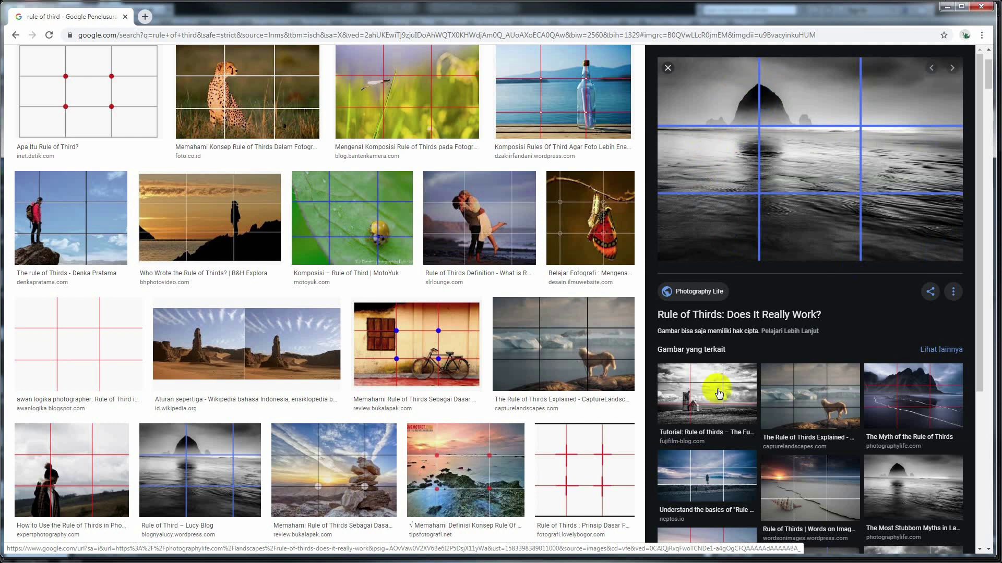
pyautogui.click(700, 385)
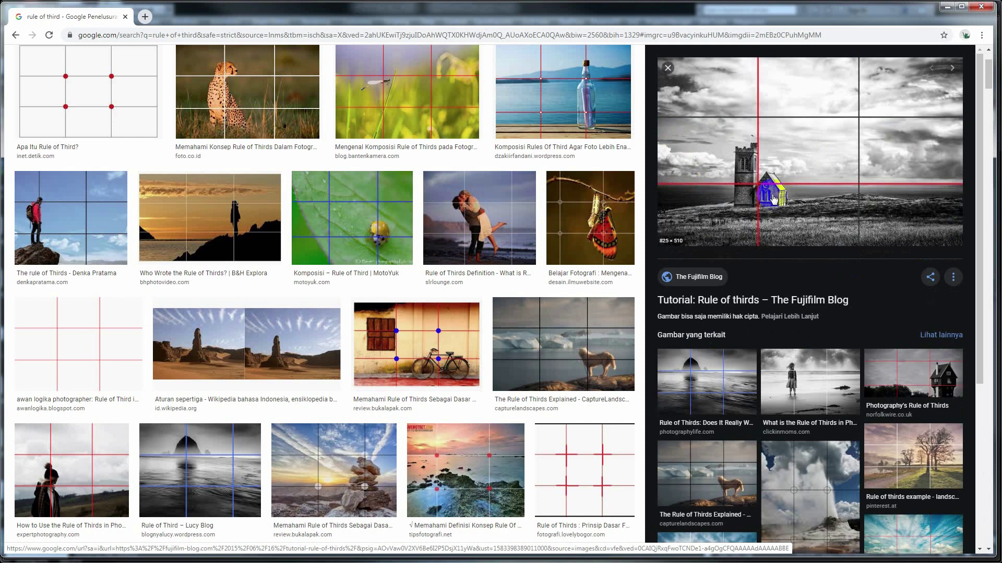
pyautogui.click(743, 193)
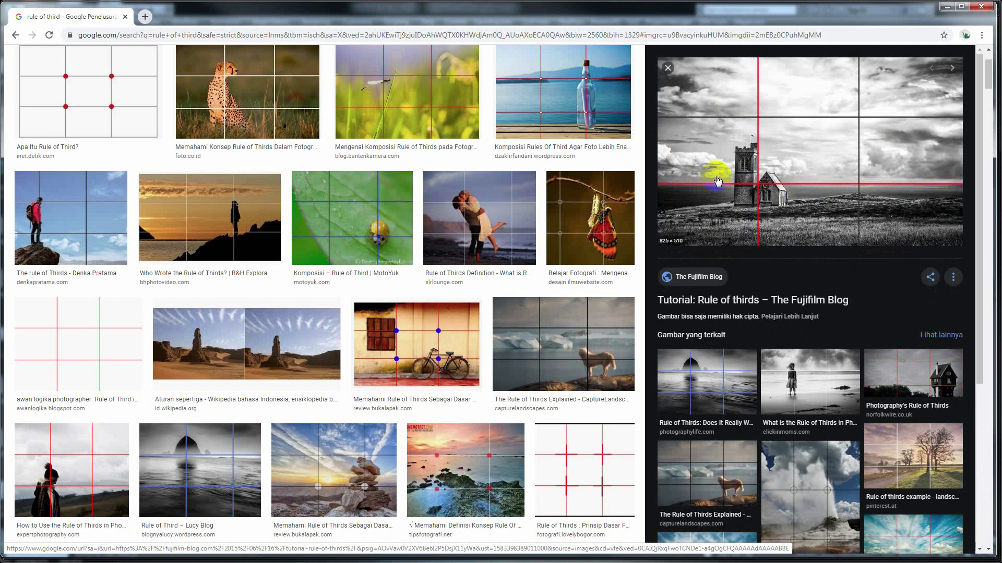
pyautogui.click(832, 384)
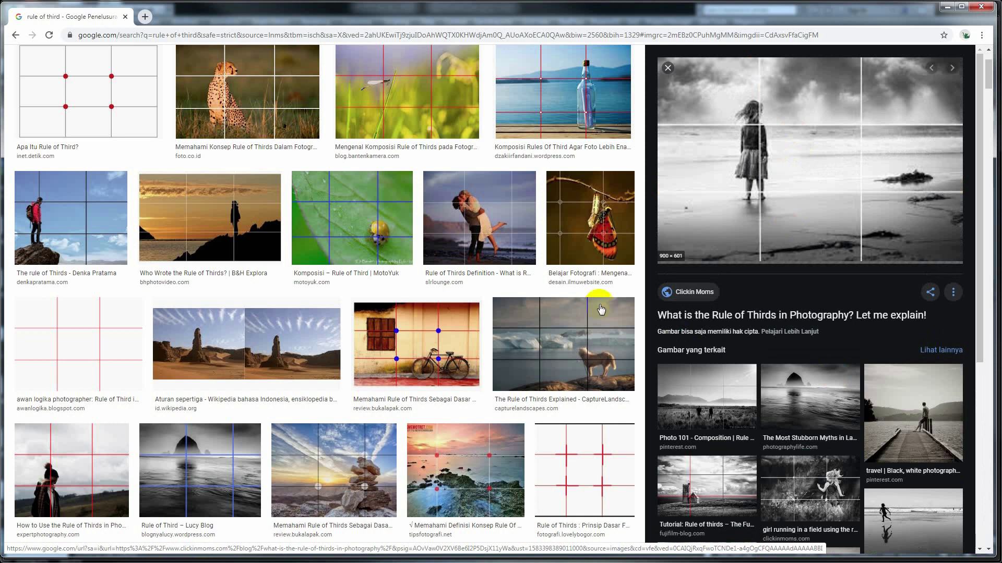
# - Scroll the results and preview the Lensa Lovebird rule-of-thirds photo
pyautogui.scroll(-5, 399, 389)
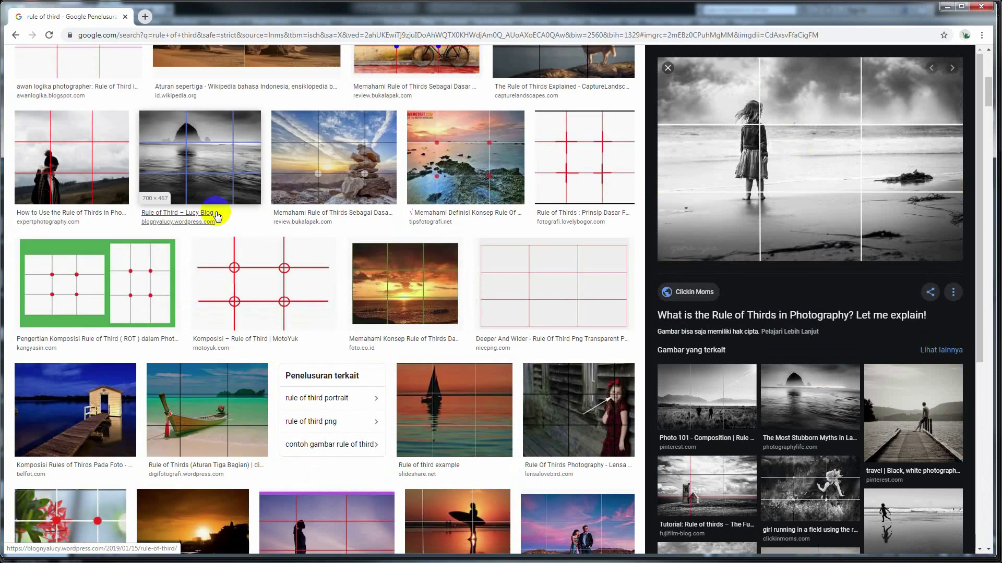
pyautogui.scroll(-4, 225, 231)
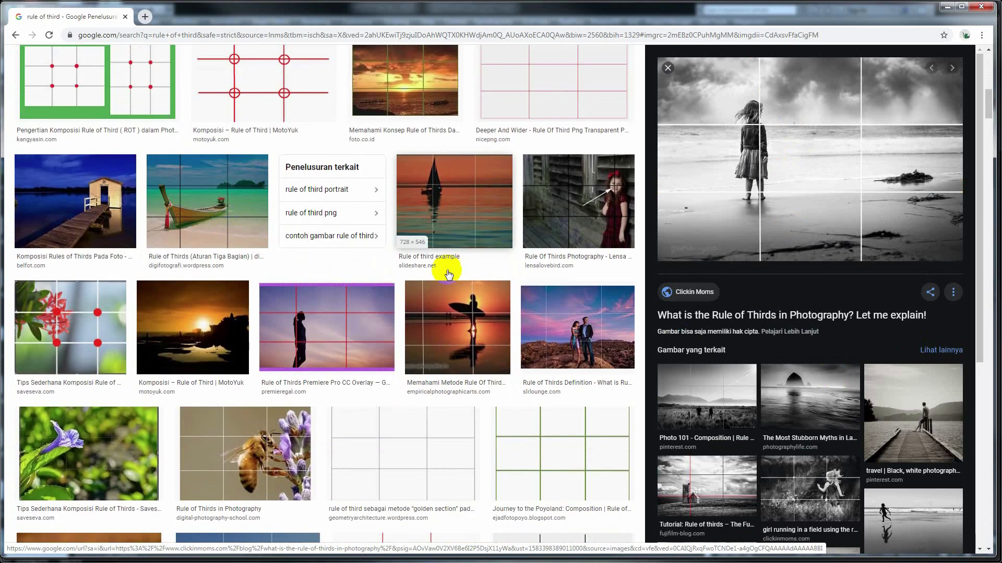
pyautogui.click(554, 219)
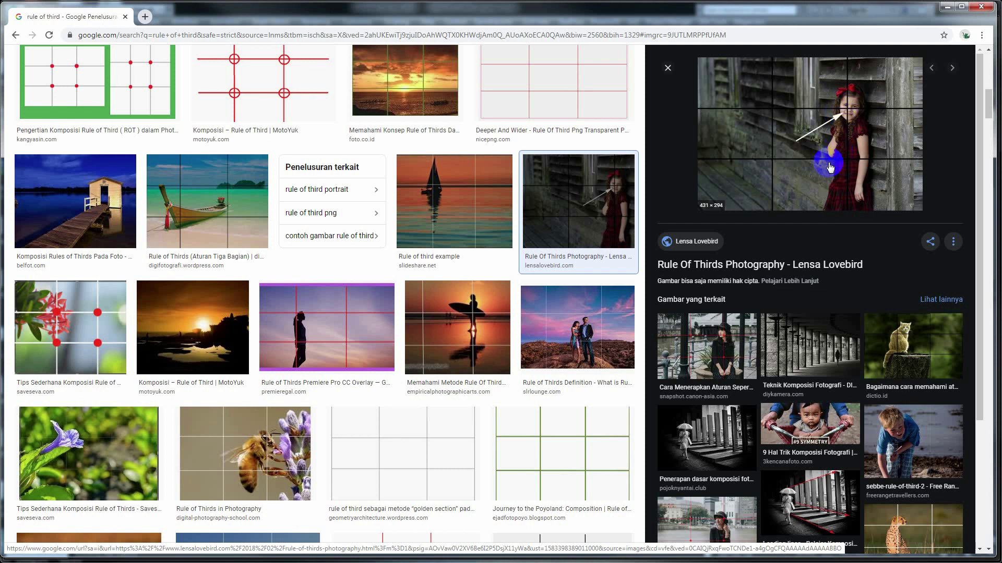
# - Scroll further through the results, then minimize the browser to return to 3ds Max
pyautogui.moveTo(809, 135)
pyautogui.scroll(-3, 764, 360)
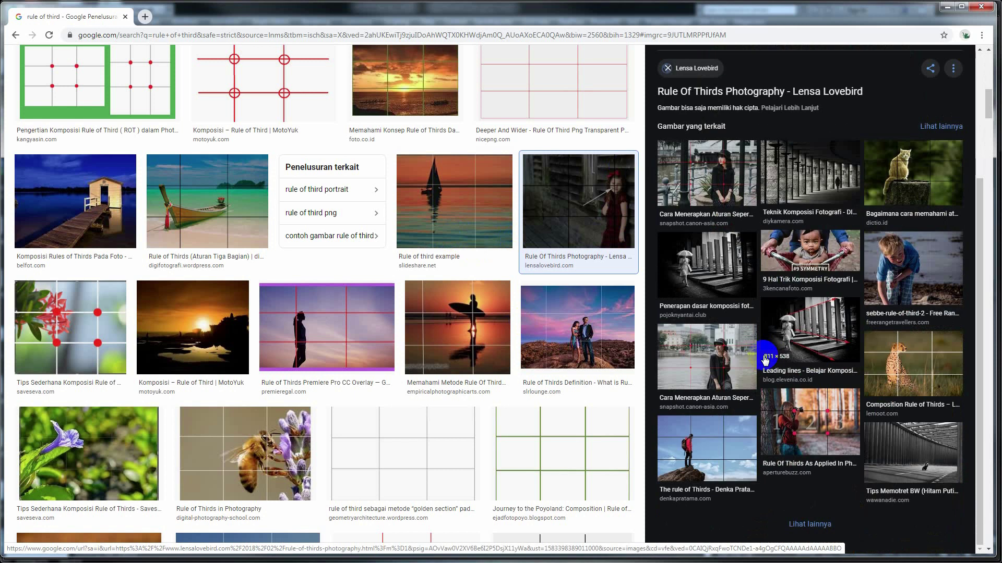
pyautogui.scroll(-3, 765, 360)
pyautogui.scroll(-2, 764, 360)
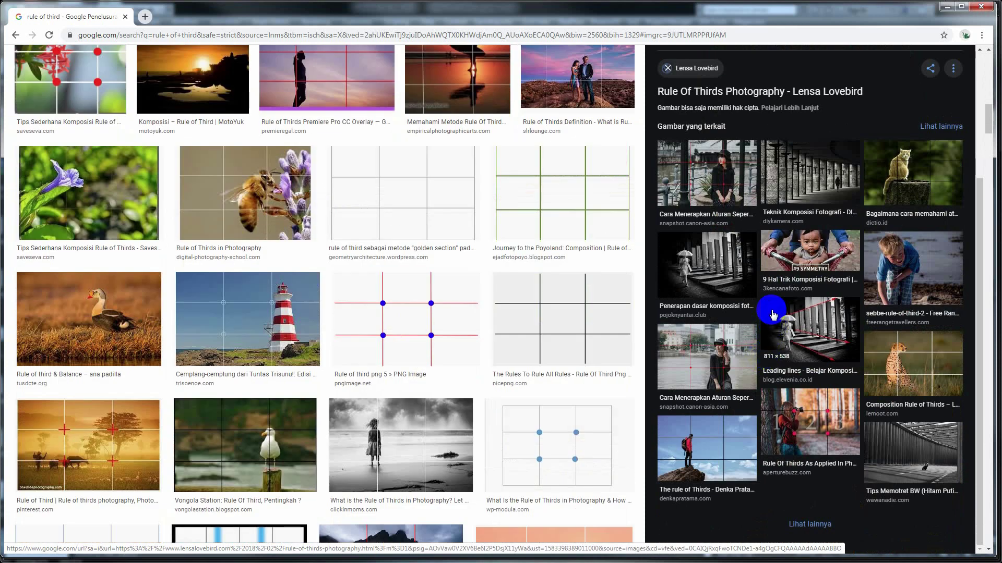
pyautogui.scroll(-5, 765, 352)
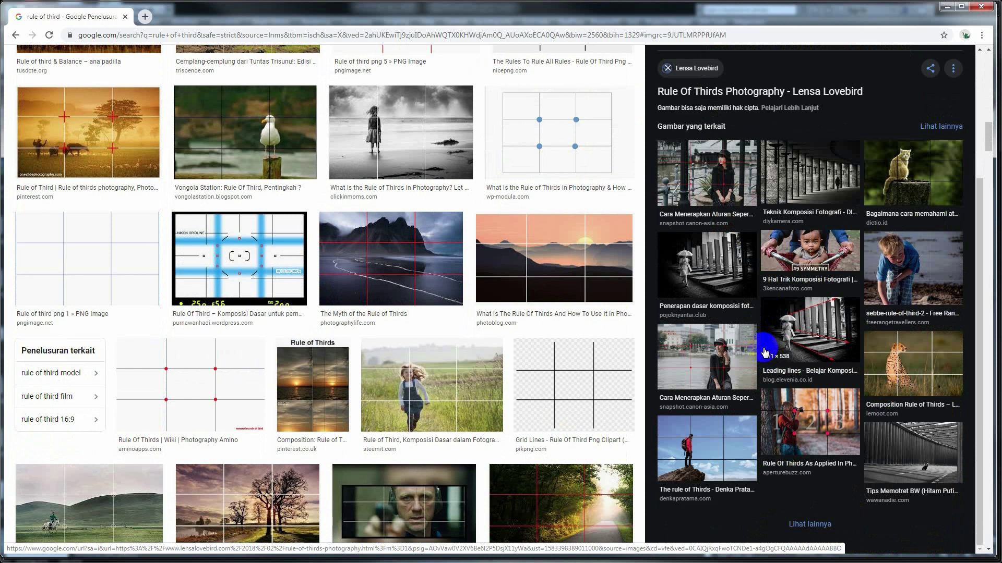
pyautogui.scroll(-5, 765, 352)
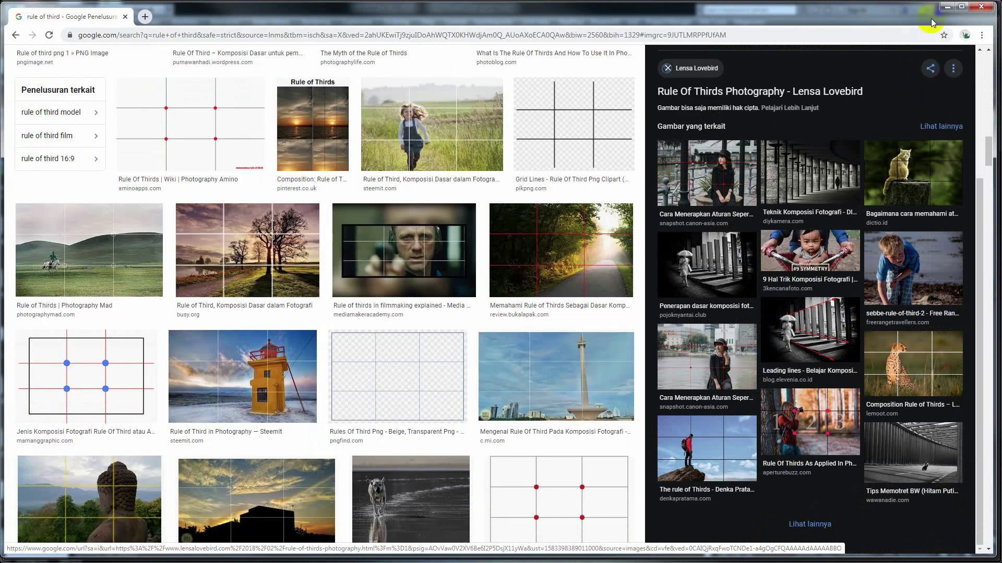
pyautogui.click(947, 6)
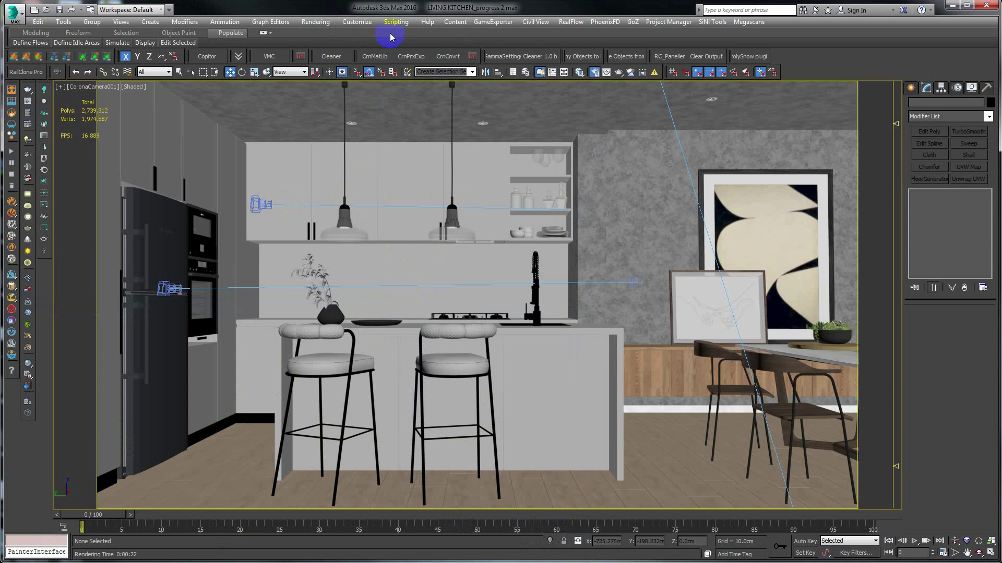
# - Run the COMP HELPER 1.ms script via Scripting > Run Script
pyautogui.click(394, 22)
pyautogui.click(408, 112)
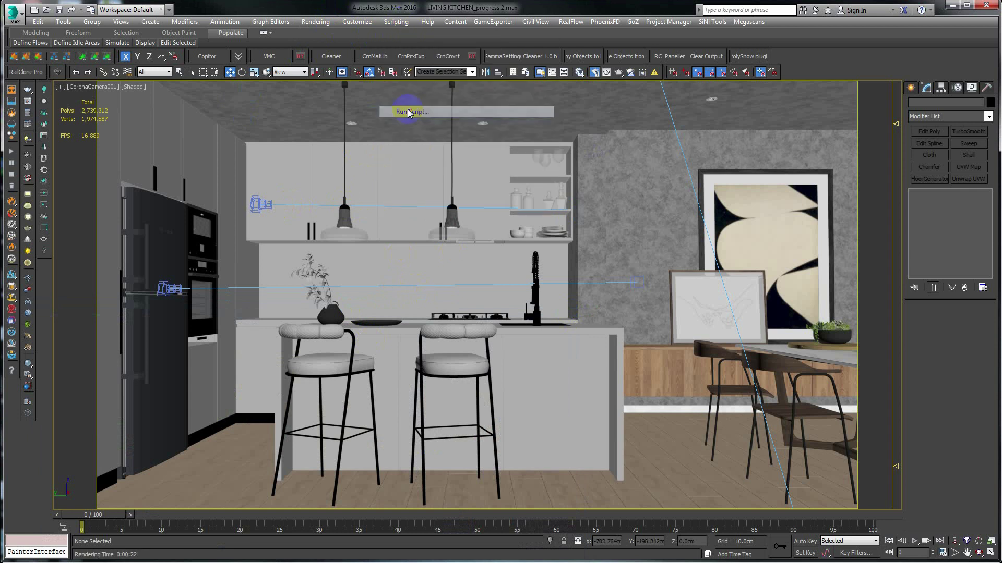
pyautogui.click(102, 170)
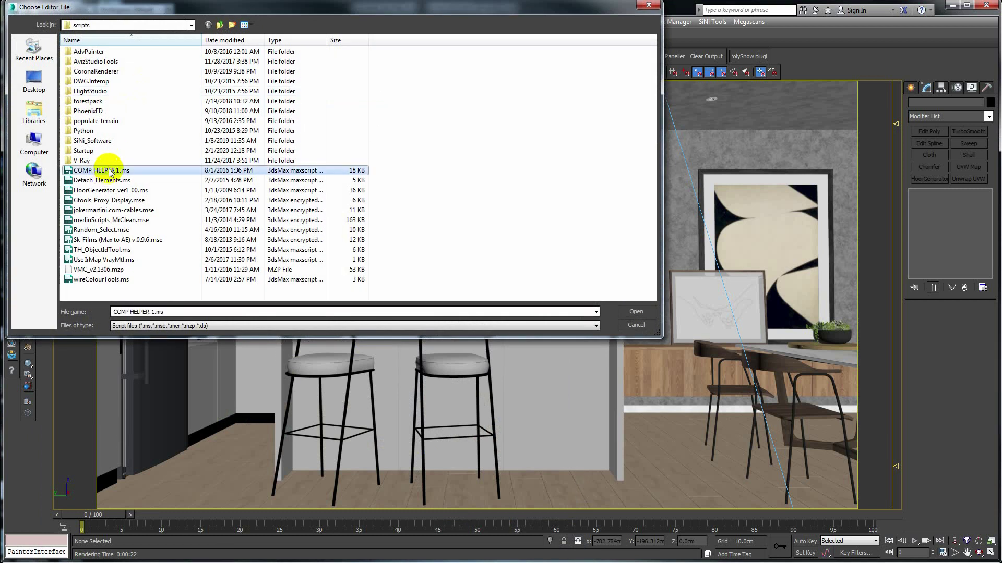
pyautogui.click(630, 311)
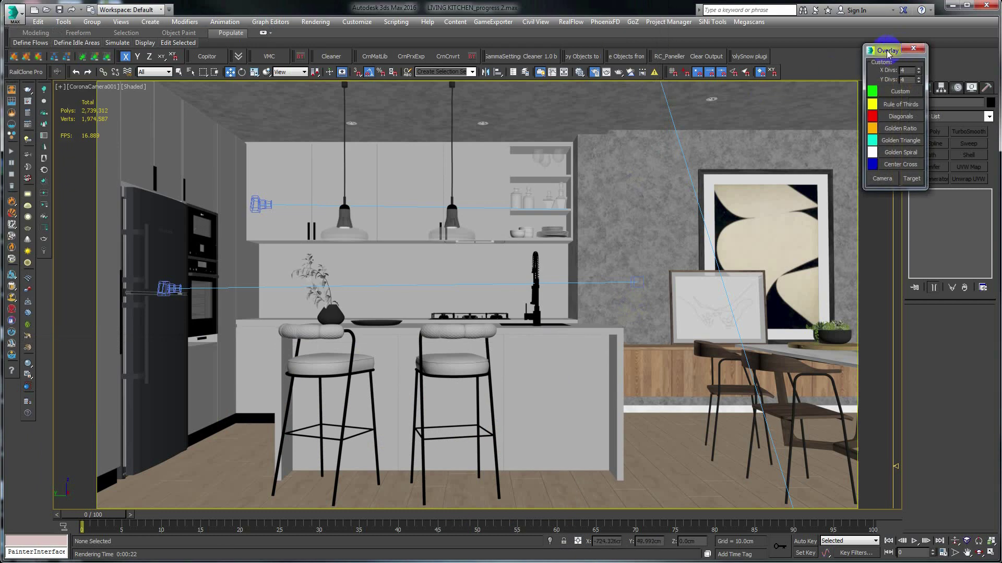
# - Turn on the Rule of Thirds guides and reposition the overlay panel over the kitchen view
pyautogui.moveTo(887, 52); pyautogui.dragTo(876, 151)
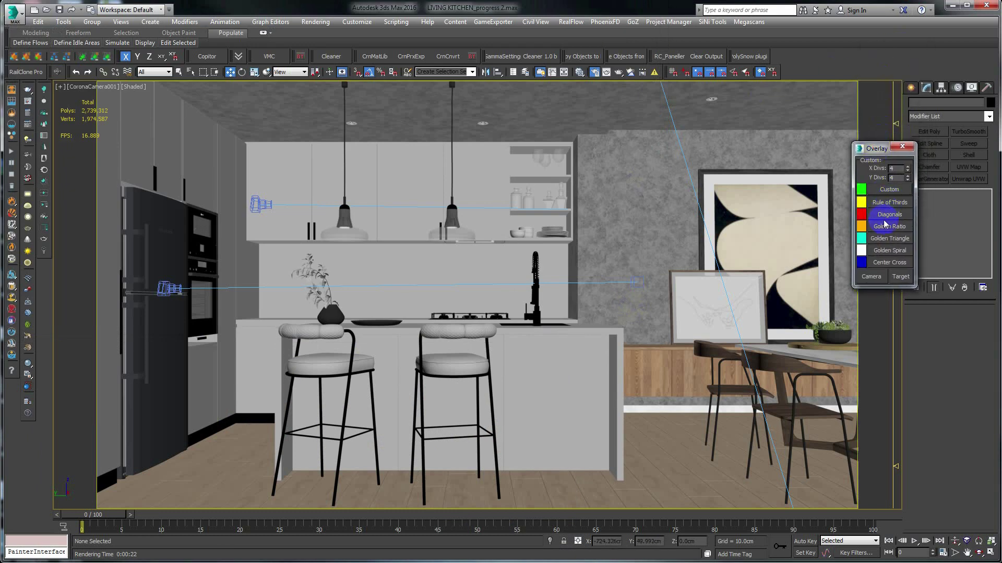
pyautogui.click(890, 203)
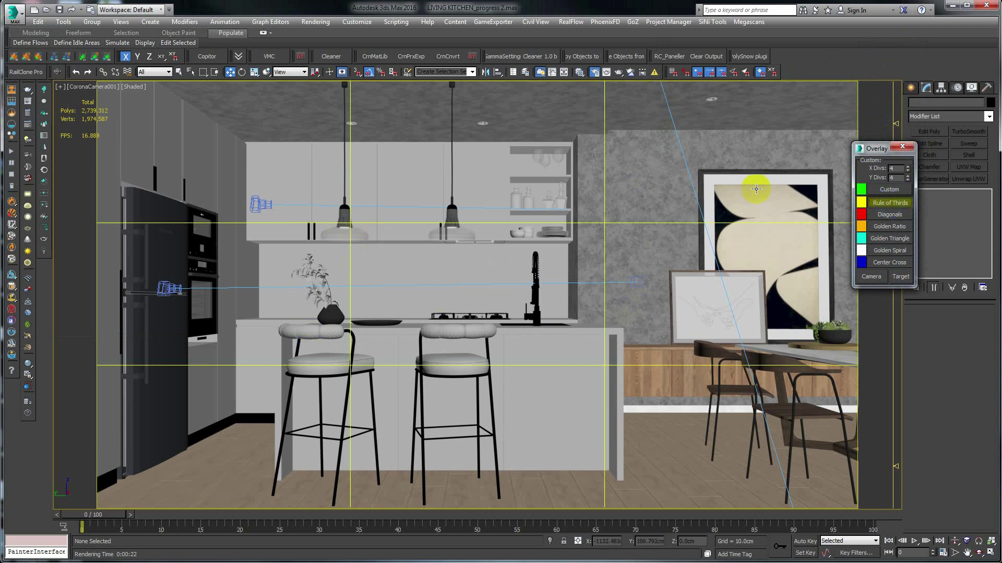
pyautogui.moveTo(876, 149)
pyautogui.mouseDown()
pyautogui.moveTo(794, 330)
pyautogui.moveTo(793, 354)
pyautogui.moveTo(0, 282)
pyautogui.mouseUp()
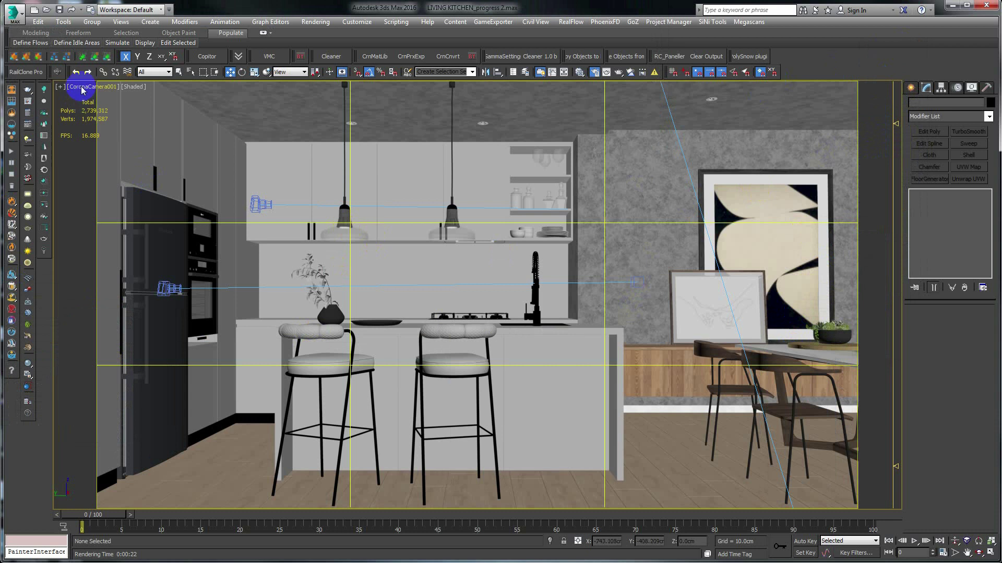
pyautogui.click(83, 87)
# - Select CoronaCamera001, set its focal length to 50 mm, and restore the two-viewport layout
pyautogui.click(146, 291)
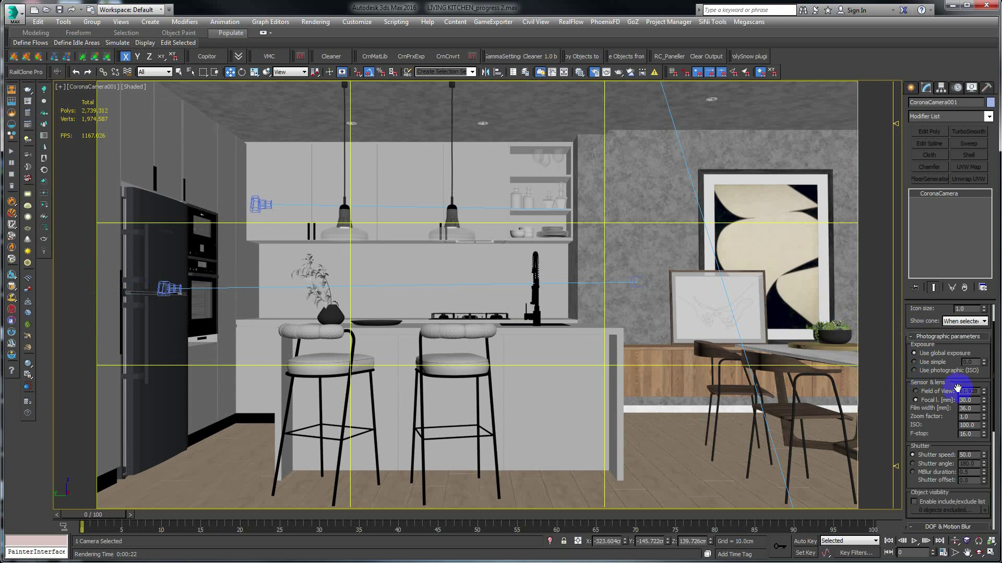
pyautogui.doubleClick(966, 400)
pyautogui.write('50')
pyautogui.press('Return')
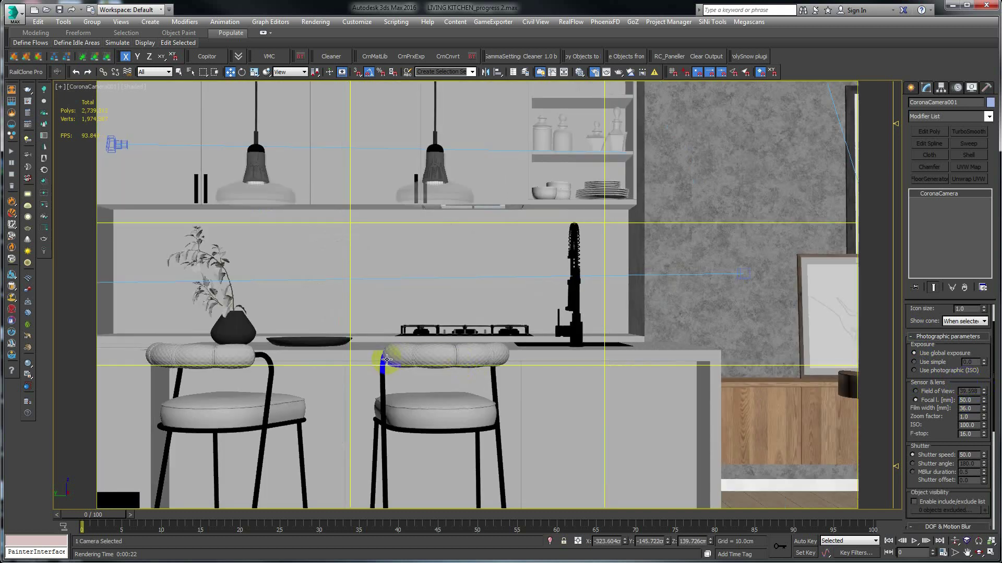
pyautogui.hotkey('alt', 'w')
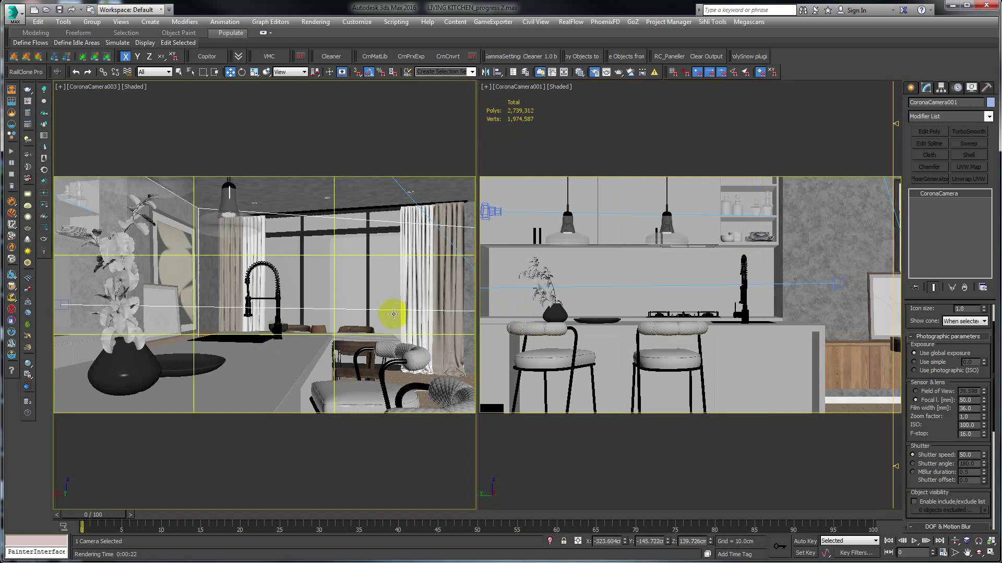
# - Switch the left viewport to Top view and shift the camera left in plan
pyautogui.press('t')
pyautogui.moveTo(175, 308); pyautogui.dragTo(307, 307, button='middle')
pyautogui.scroll(3, 279, 296)
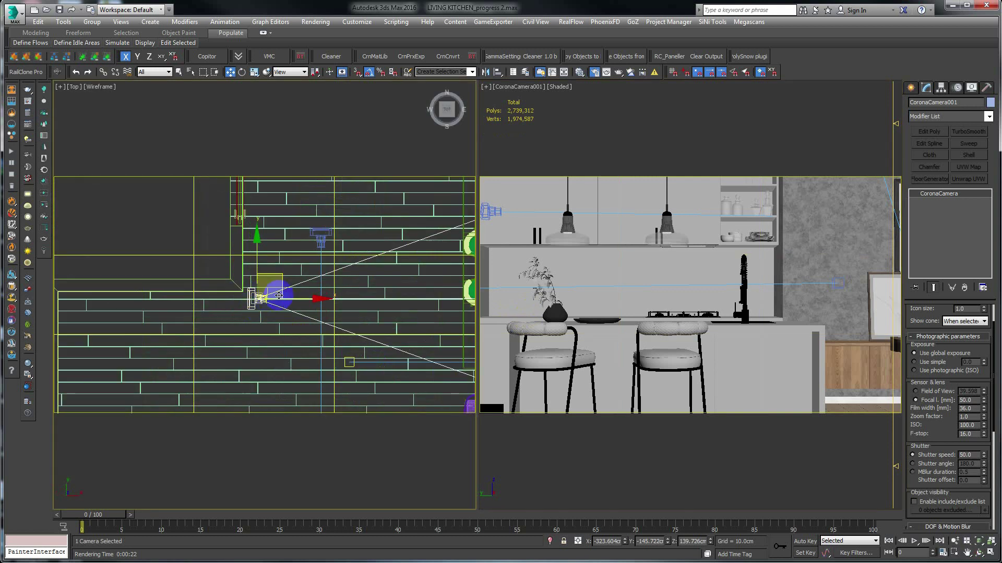
pyautogui.moveTo(279, 295); pyautogui.dragTo(262, 298)
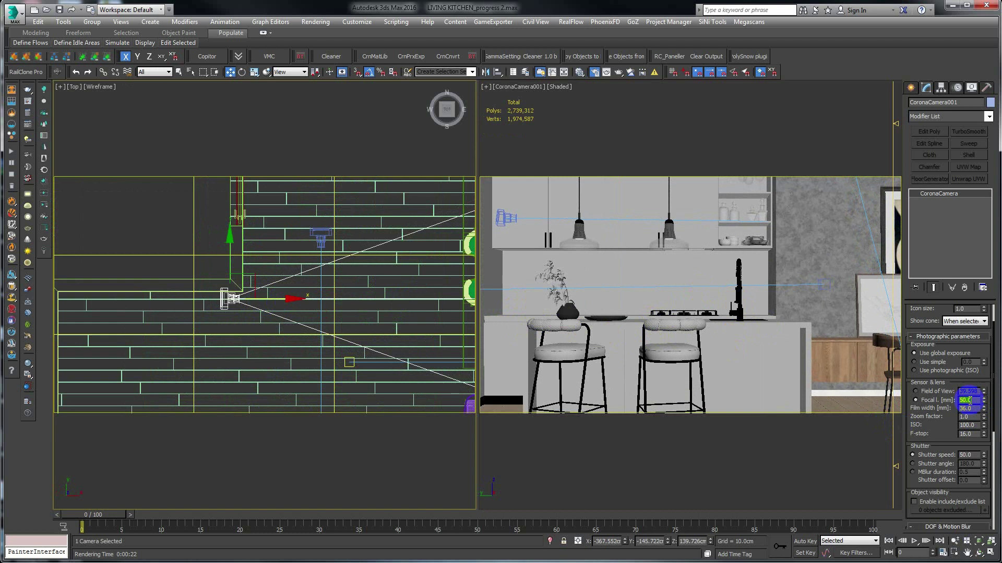
pyautogui.write('35')
pyautogui.write('65')
# - Set the camera focal length to 24 mm and move it forward toward the kitchen island
pyautogui.press('Return')
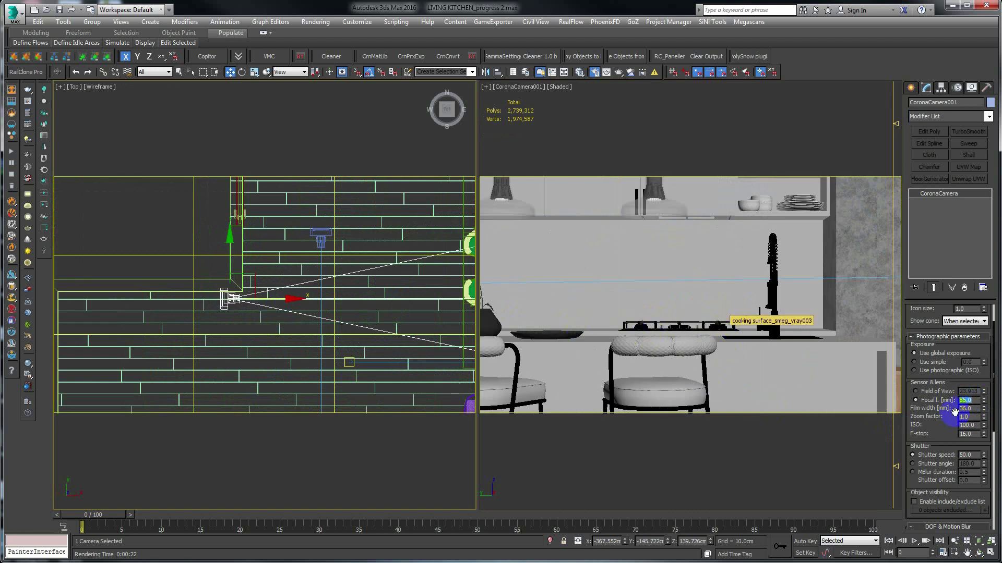
pyautogui.write('24')
pyautogui.press('Return')
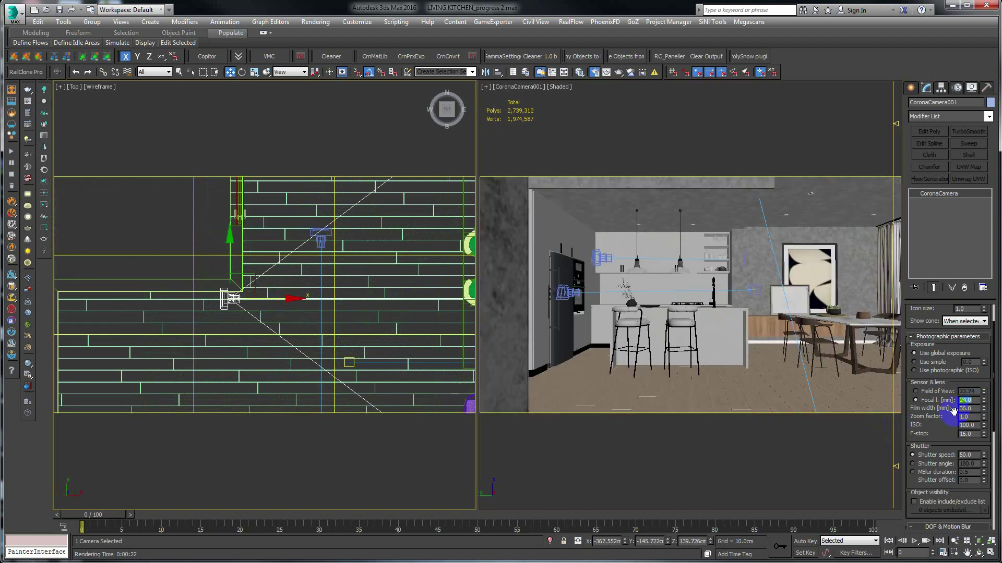
pyautogui.rightClick(616, 372)
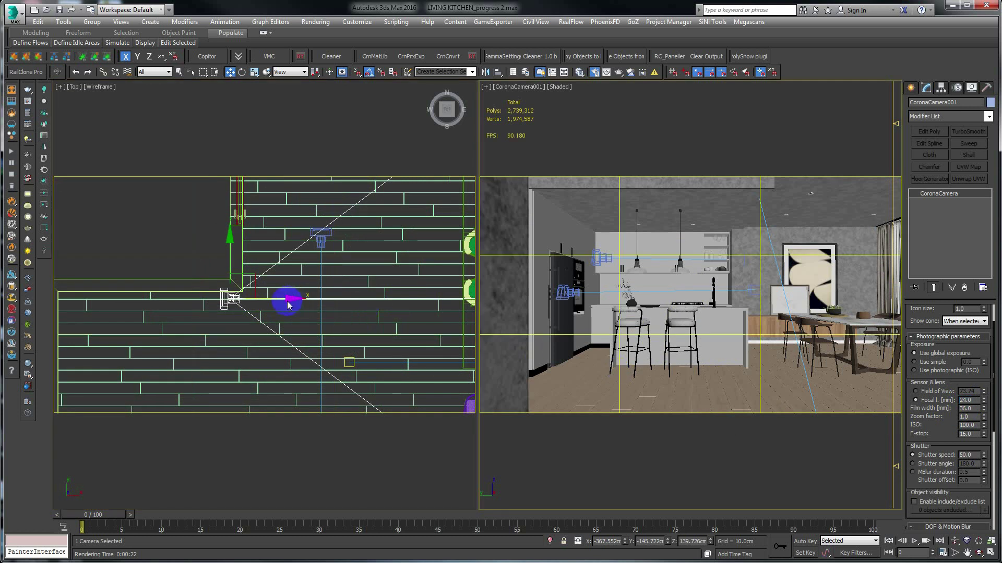
pyautogui.moveTo(286, 298); pyautogui.dragTo(311, 299)
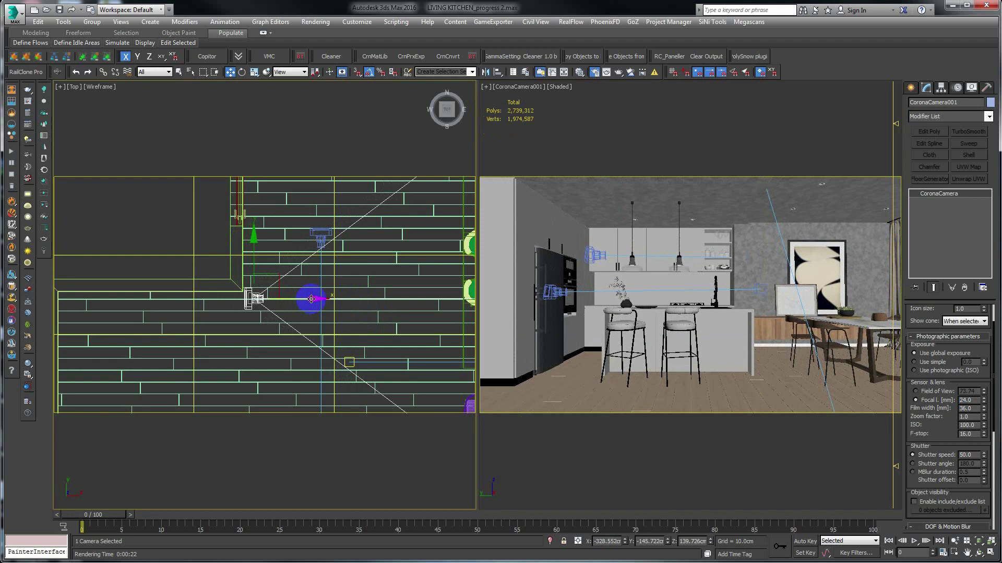
pyautogui.moveTo(312, 300); pyautogui.dragTo(407, 296)
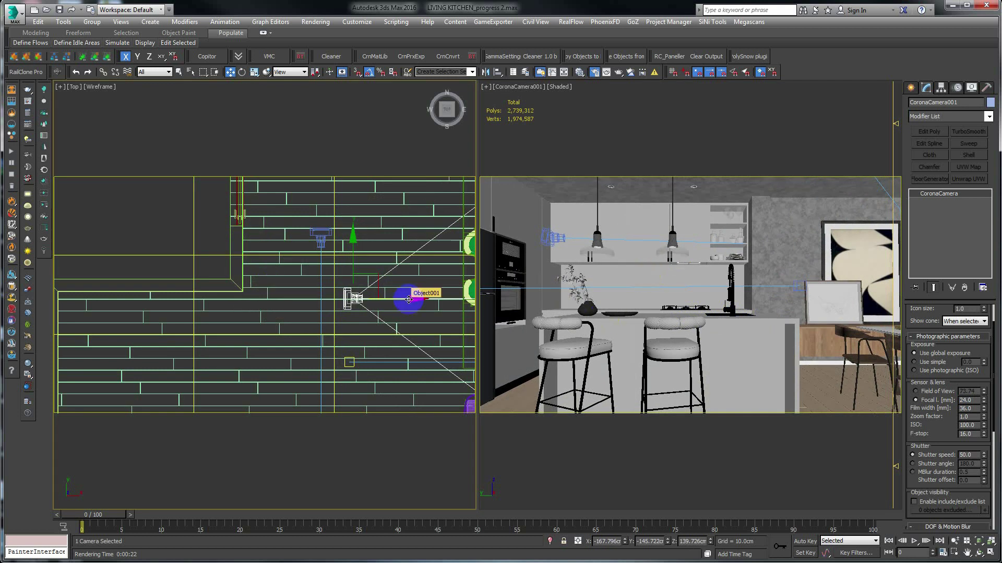
# - Pull the camera back in Top view and set a 30 mm focal length
pyautogui.moveTo(409, 299); pyautogui.dragTo(319, 296)
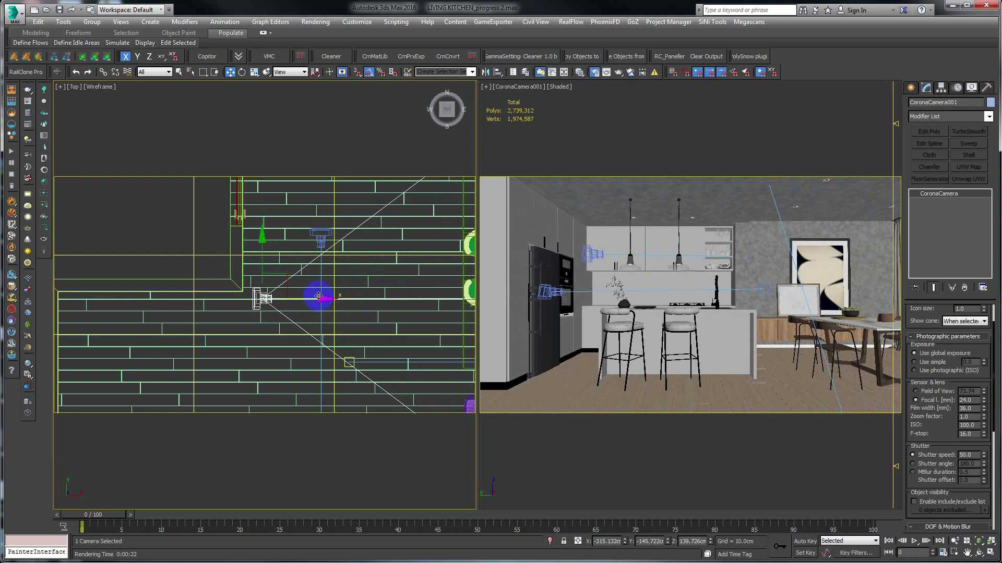
pyautogui.click(970, 400)
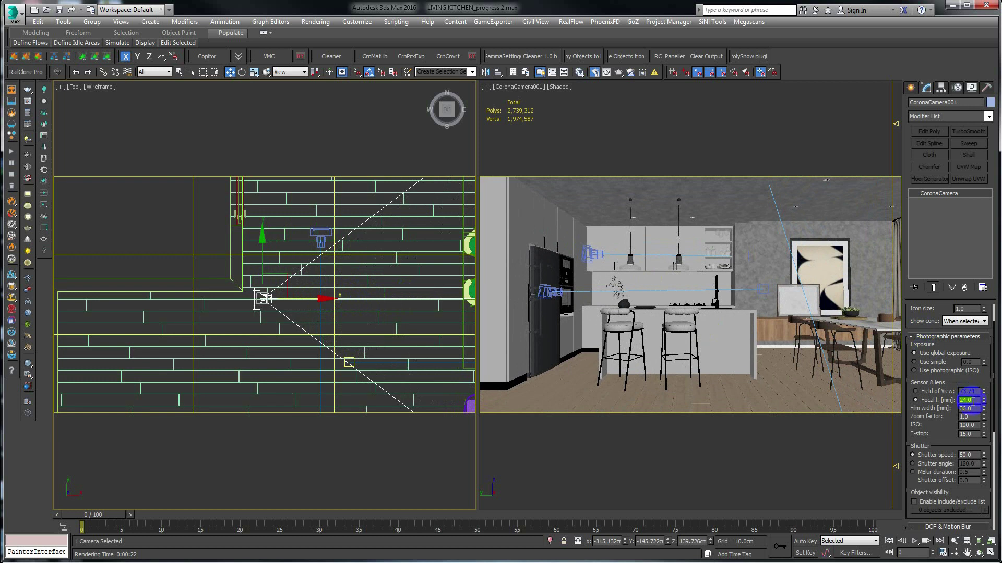
pyautogui.write('30')
pyautogui.press('Return')
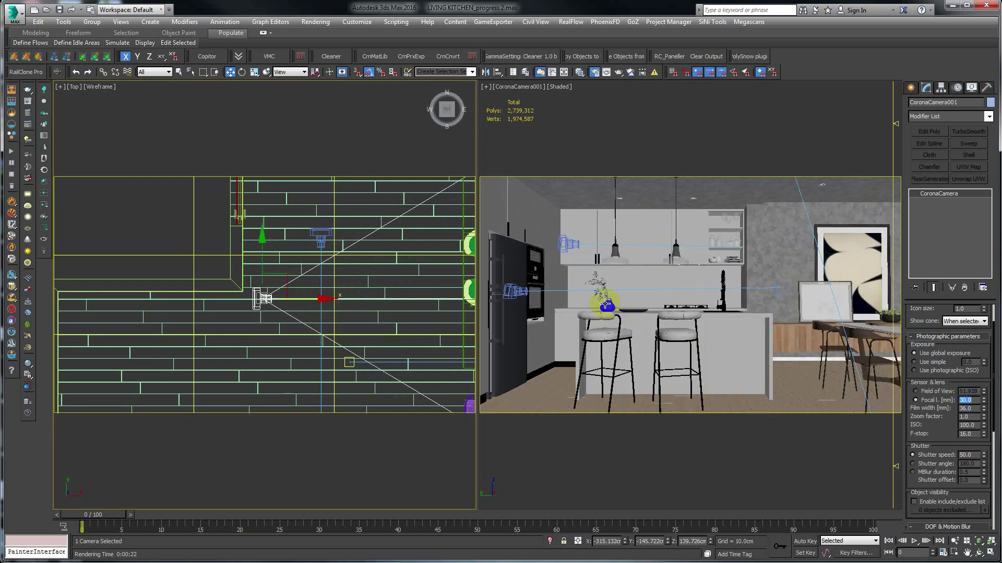
pyautogui.rightClick(571, 266)
pyautogui.hotkey('shift', 'f')
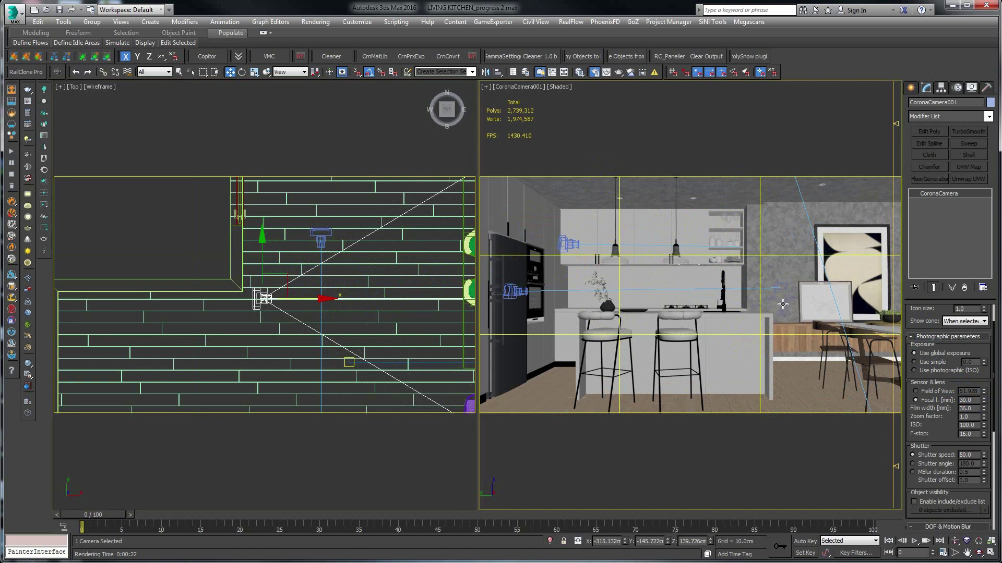
# - Make the left viewport look through the camera with shaded display
pyautogui.rightClick(372, 275)
pyautogui.press('c')
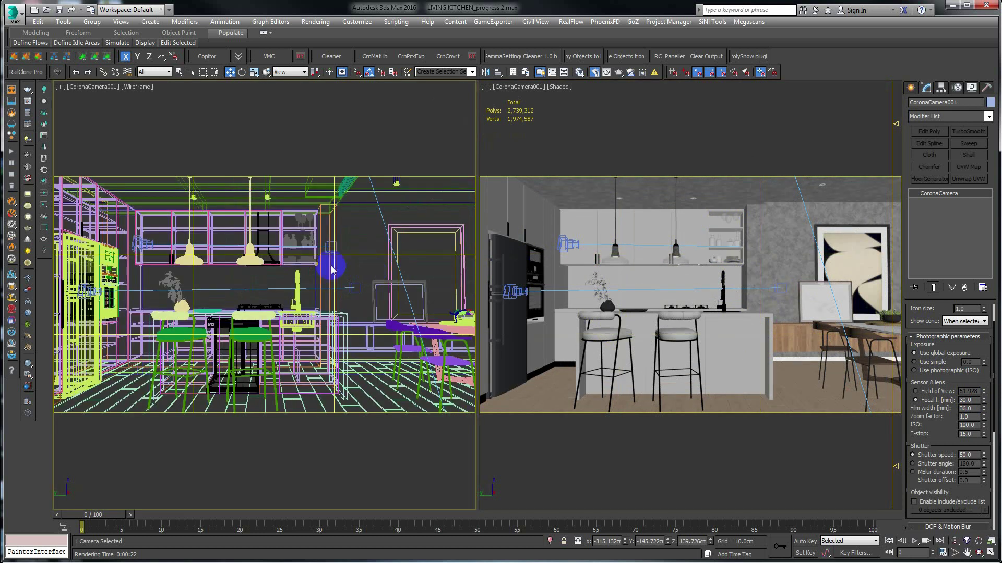
pyautogui.press('F3')
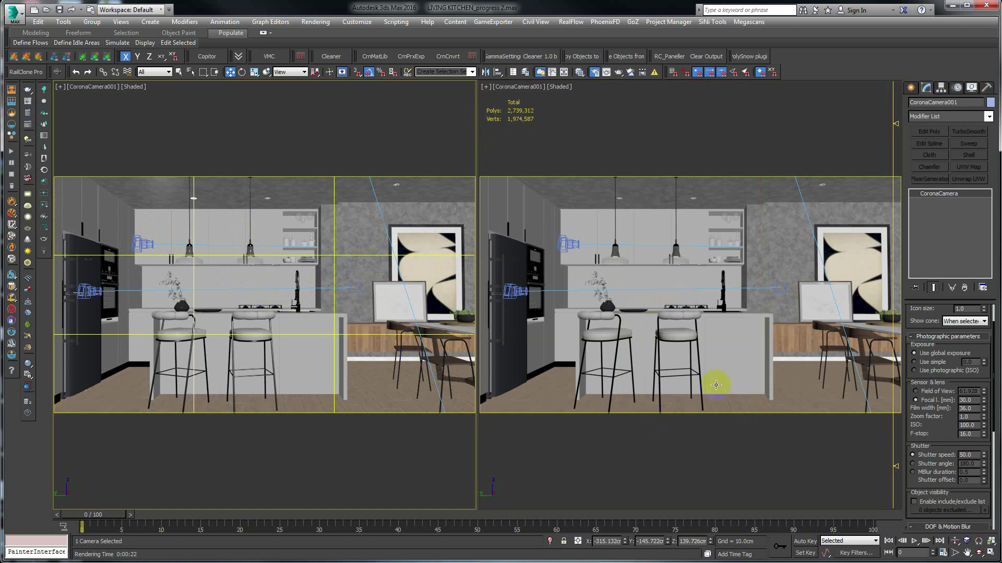
# - Switch the right viewport to a wireframe Top view and move the camera target left
pyautogui.press('t')
pyautogui.press('F3')
pyautogui.moveTo(689, 316); pyautogui.dragTo(665, 322, button='middle')
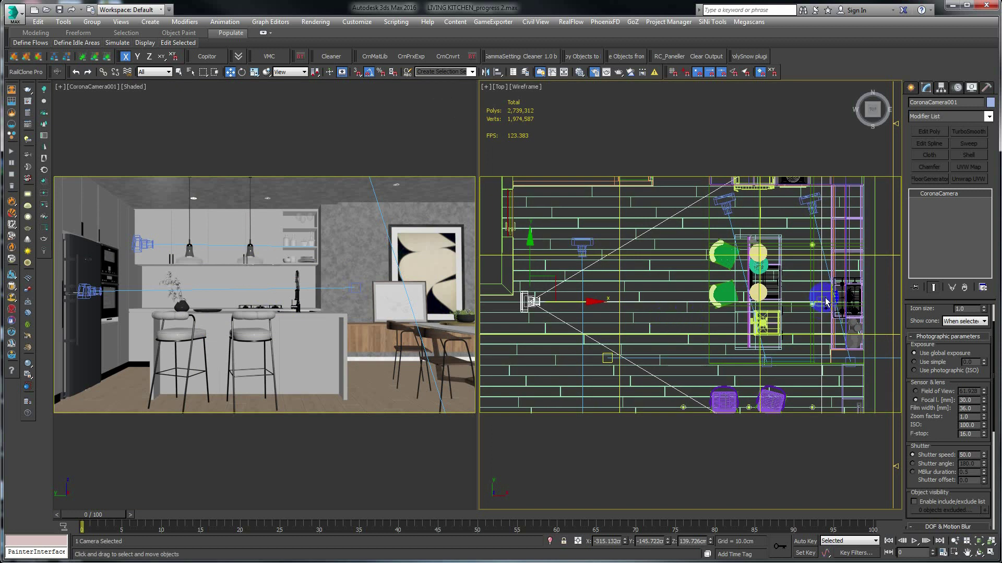
pyautogui.moveTo(823, 297)
pyautogui.mouseDown()
pyautogui.moveTo(678, 271)
pyautogui.moveTo(673, 259)
pyautogui.mouseUp()
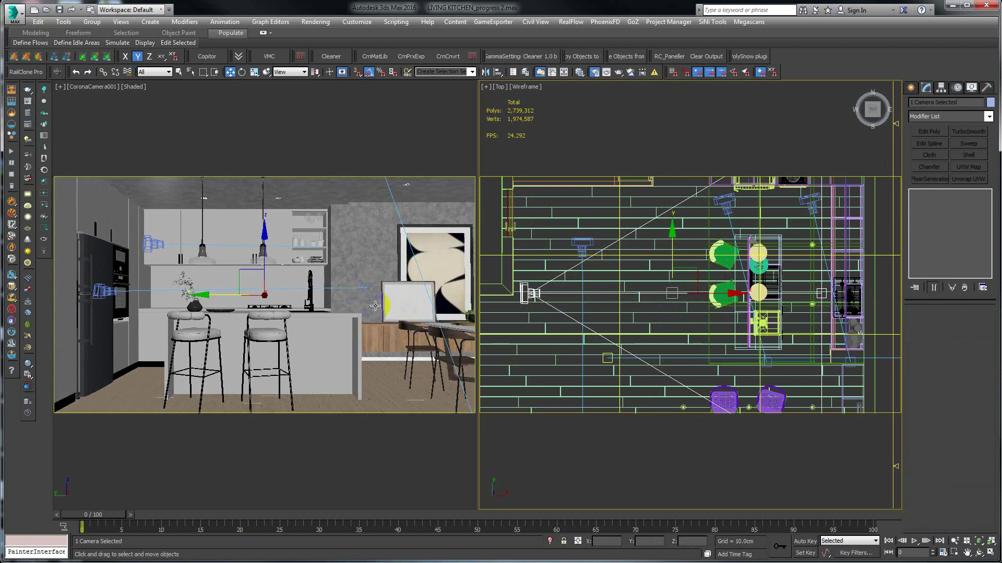
# - Switch the right viewport to Front view and isolate the camera with Alt+Q
pyautogui.click(549, 292)
pyautogui.moveTo(551, 292)
pyautogui.mouseDown()
pyautogui.moveTo(648, 284)
pyautogui.moveTo(634, 294)
pyautogui.mouseUp()
pyautogui.press('f')
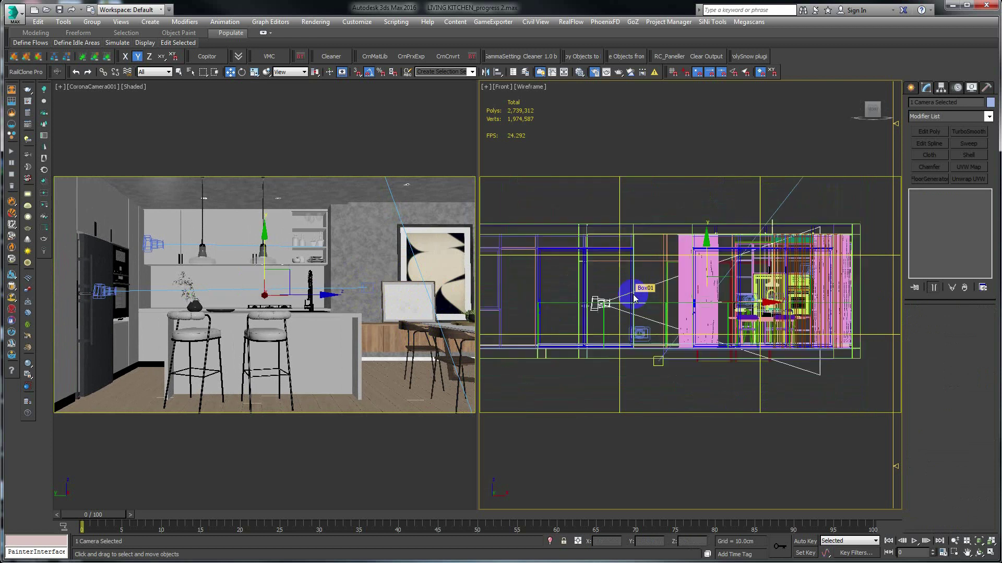
pyautogui.scroll(2, 635, 302)
pyautogui.moveTo(635, 302); pyautogui.dragTo(610, 332)
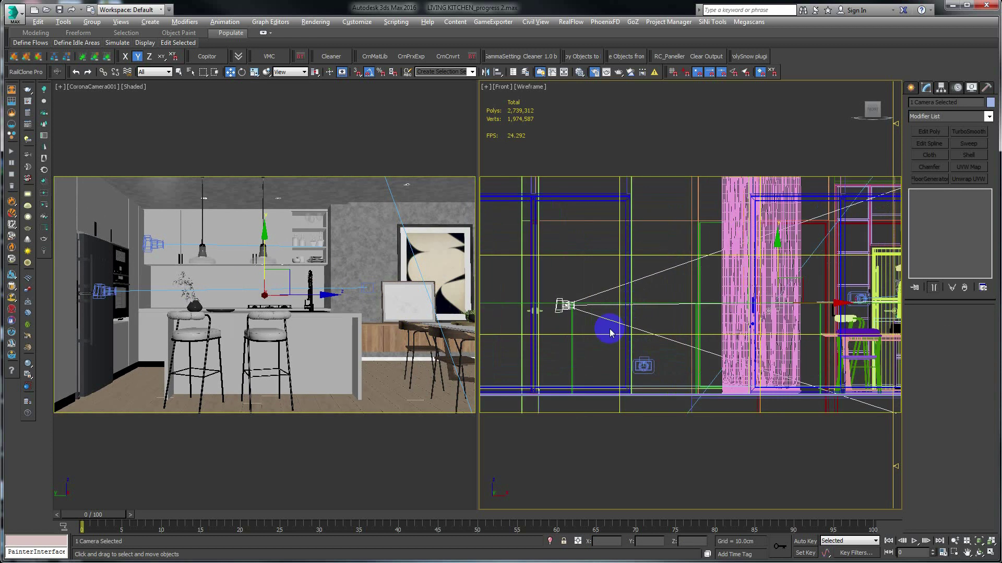
pyautogui.hotkey('alt', 'q')
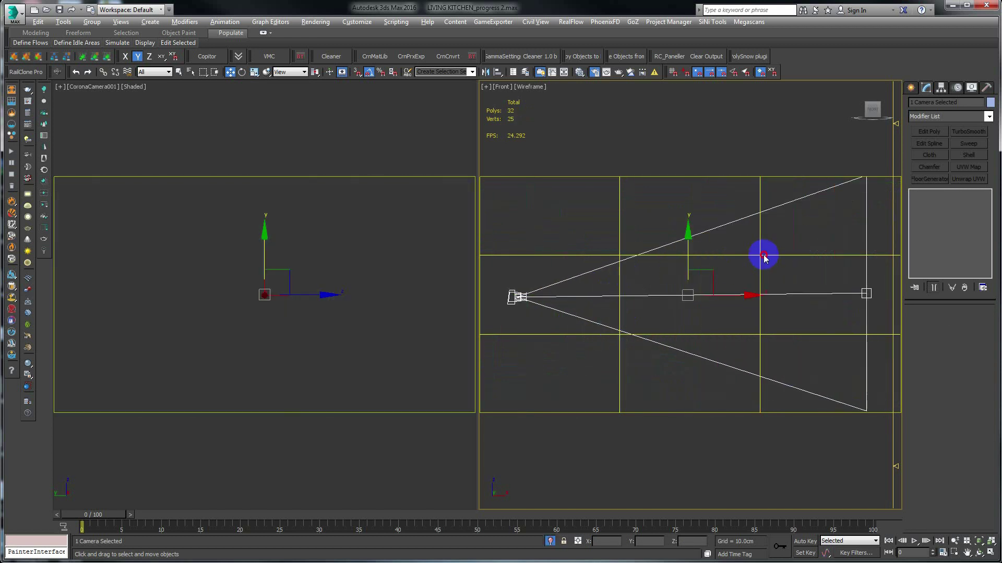
# - End the isolation so the whole kitchen scene is visible again
pyautogui.click(648, 271)
pyautogui.click(516, 296)
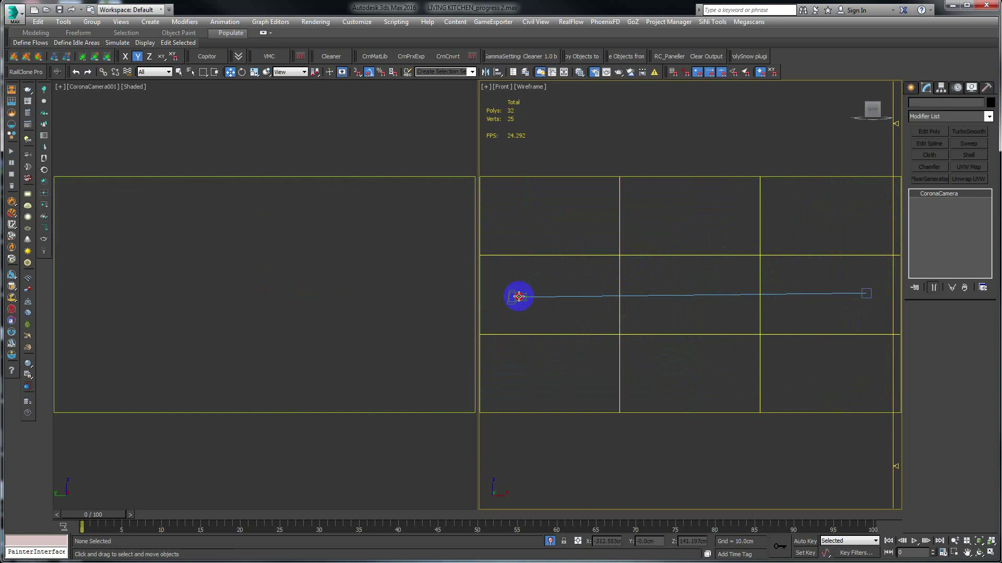
pyautogui.click(863, 292)
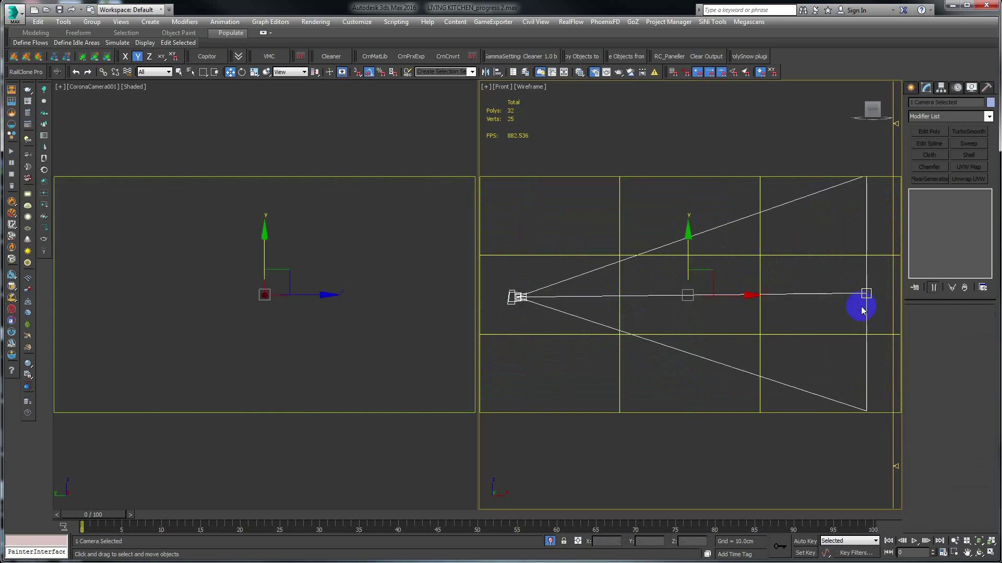
pyautogui.click(840, 280)
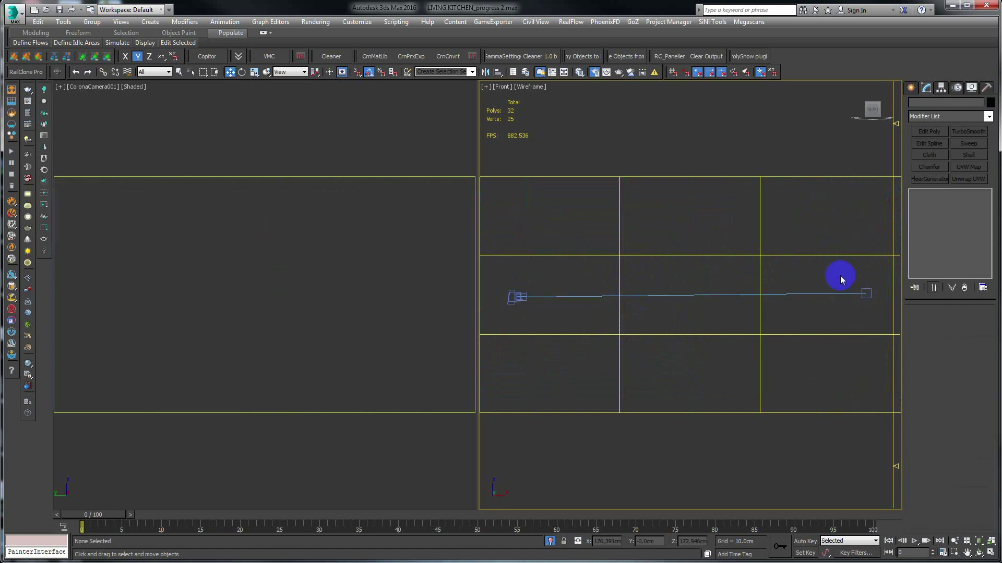
pyautogui.click(865, 288)
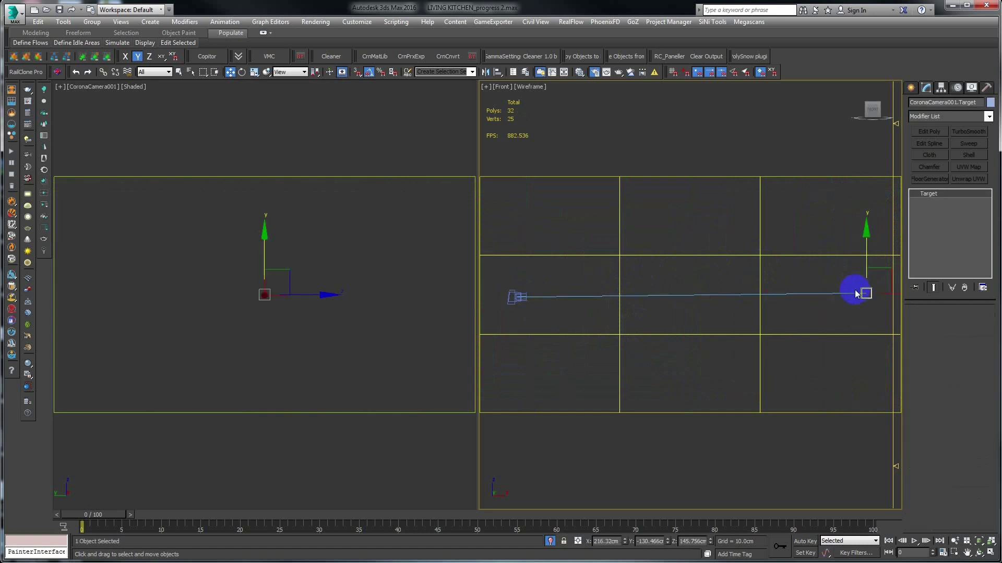
pyautogui.rightClick(546, 266)
pyautogui.click(615, 155)
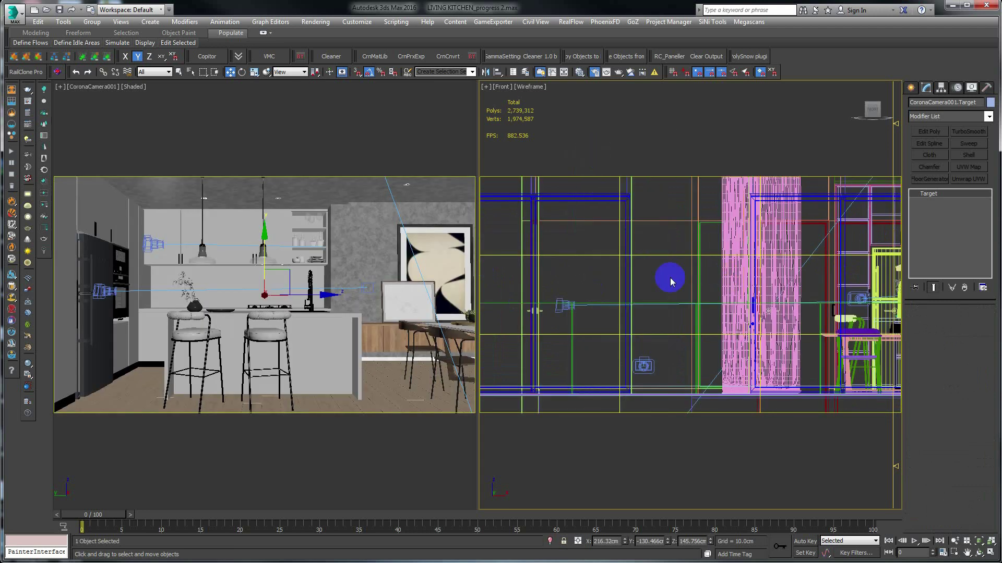
# - Select the camera body and turn off Automatic vertical tilt
pyautogui.click(561, 304)
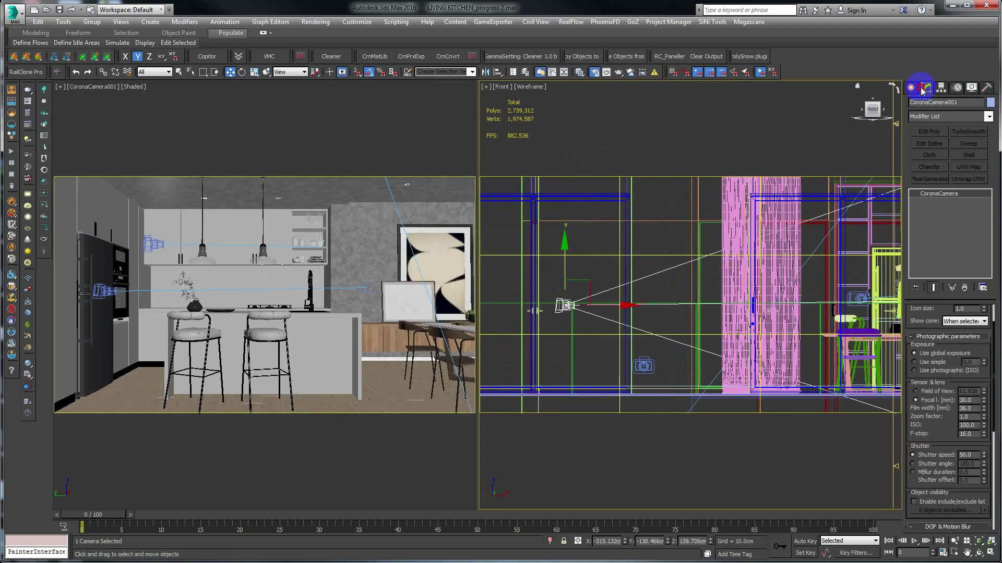
pyautogui.moveTo(913, 414); pyautogui.dragTo(905, 188)
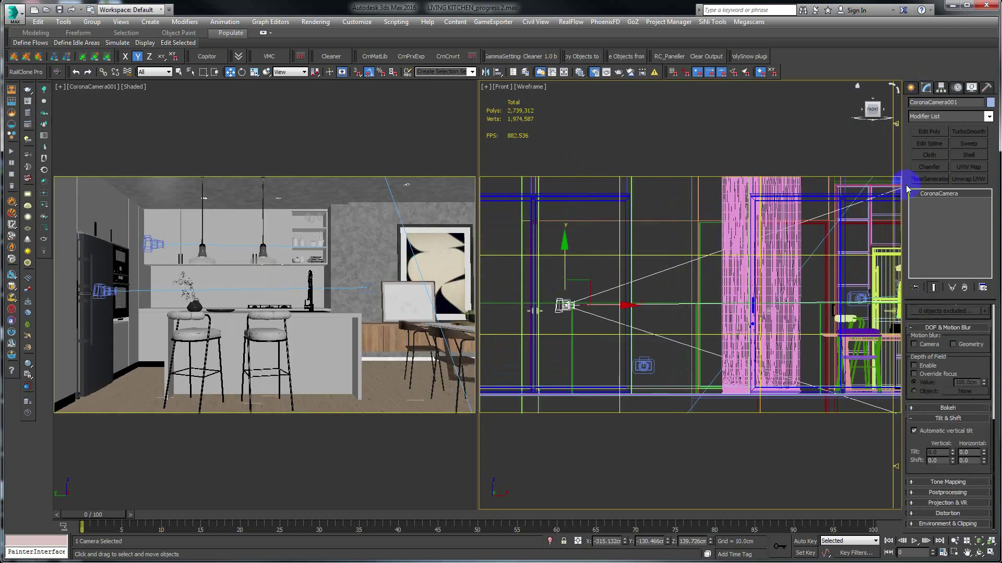
pyautogui.click(913, 431)
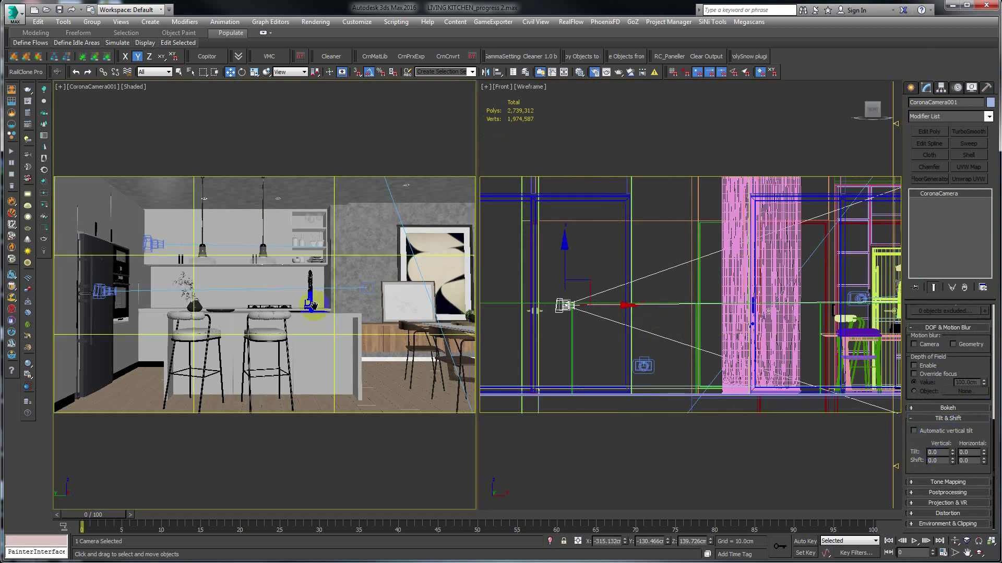
# - Select the camera target and raise it about 38 cm on Z
pyautogui.moveTo(655, 311); pyautogui.dragTo(575, 295, button='middle')
pyautogui.rightClick(574, 295)
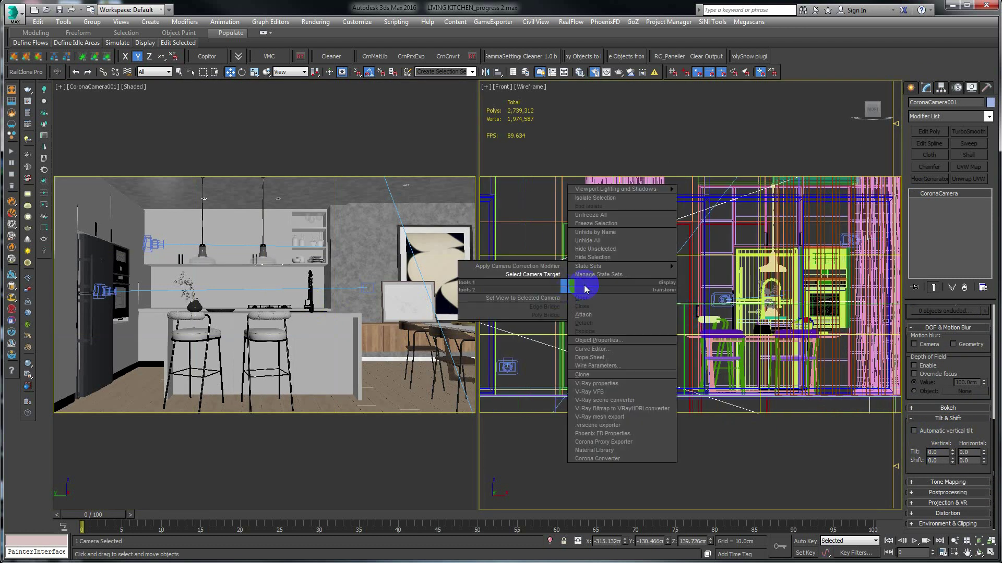
pyautogui.click(566, 277)
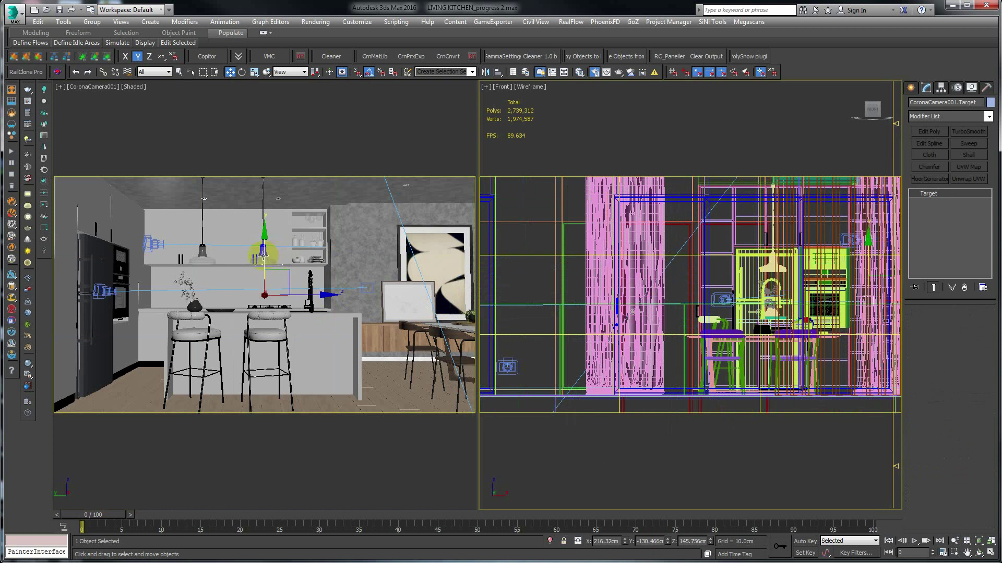
pyautogui.moveTo(263, 255)
pyautogui.mouseDown()
pyautogui.moveTo(268, 205)
pyautogui.moveTo(255, 230)
pyautogui.mouseUp()
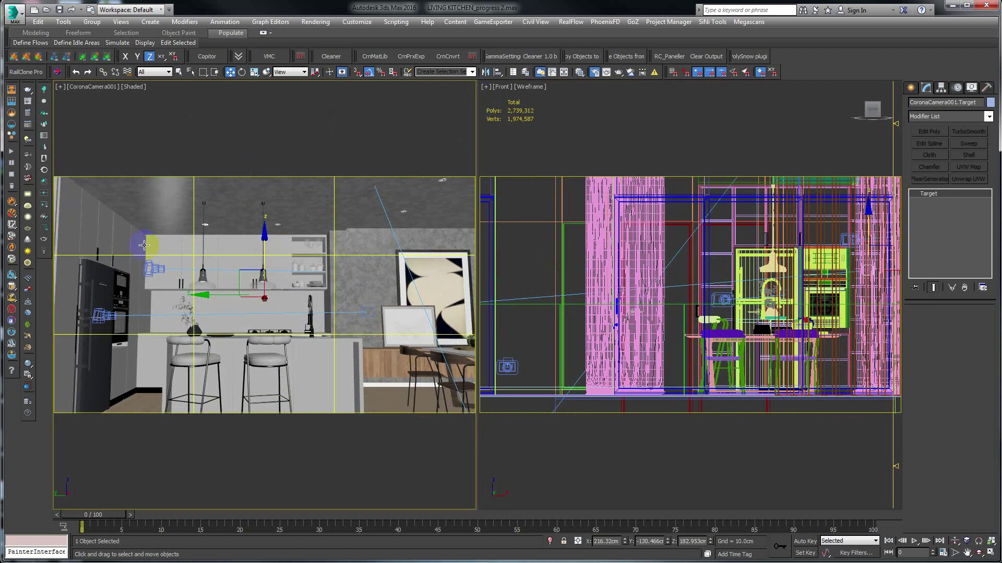
# - Select CoronaCamera001 from the viewport menu and toggle Automatic vertical tilt on, then back off
pyautogui.click(87, 87)
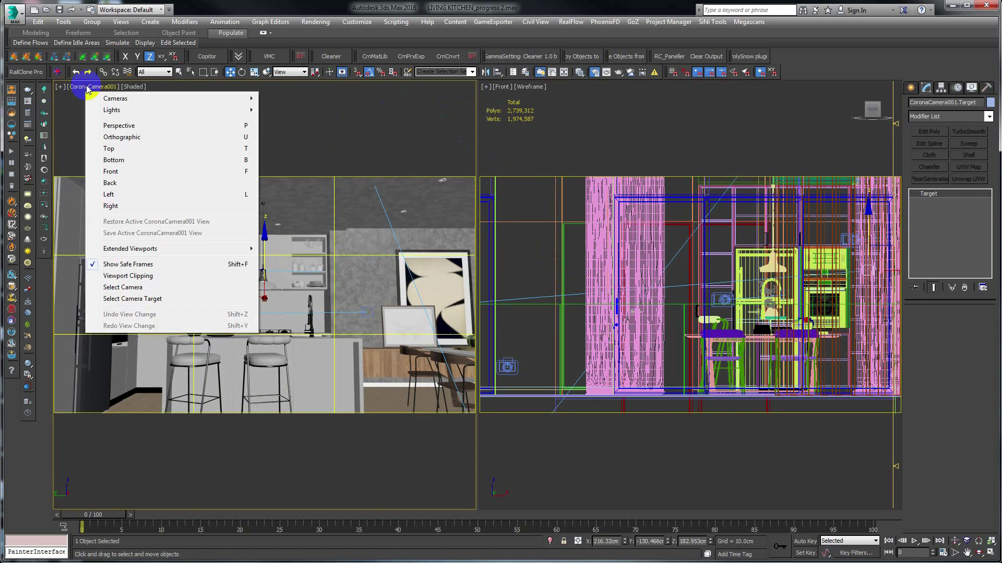
pyautogui.click(123, 287)
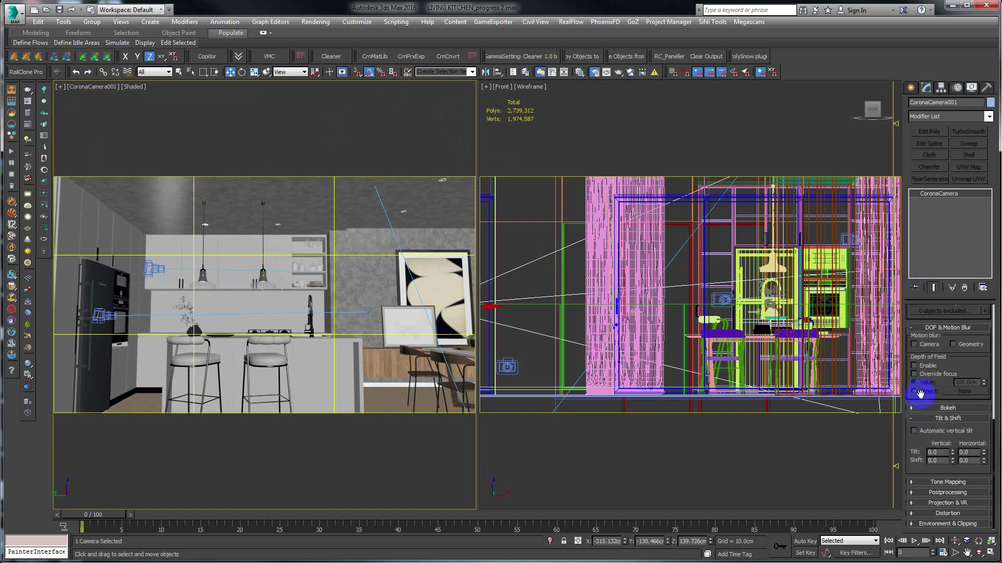
pyautogui.click(914, 432)
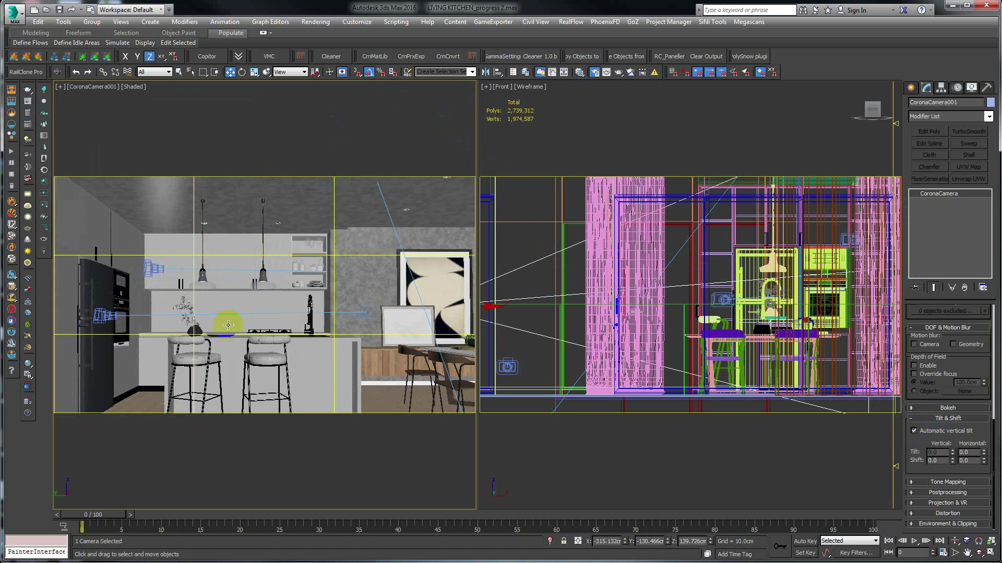
pyautogui.click(913, 431)
# - With the camera isolated, align CoronaCamera001's target to the camera's height (Y Position, Center/Center)
pyautogui.hotkey('alt', 'q')
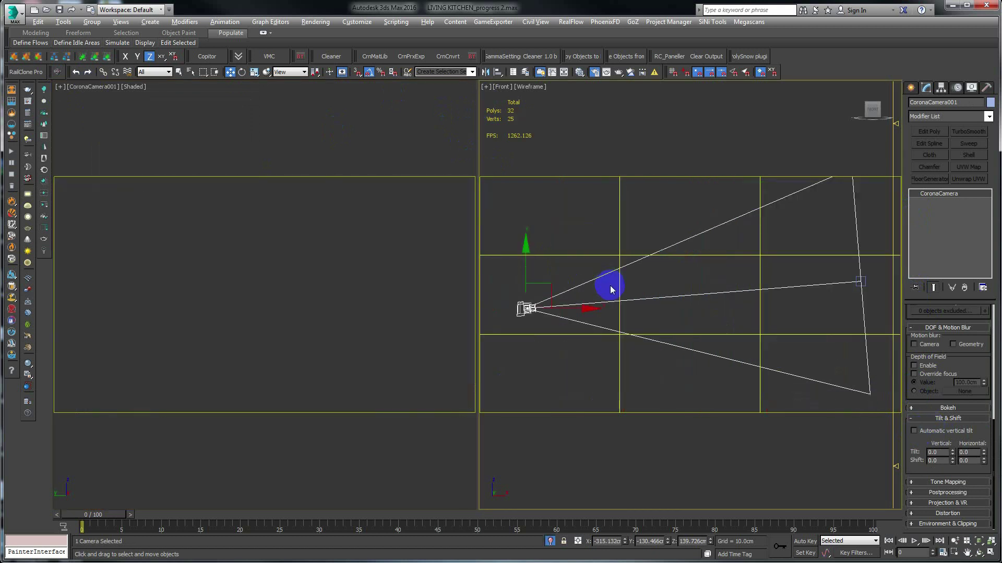
pyautogui.click(754, 270)
pyautogui.click(863, 279)
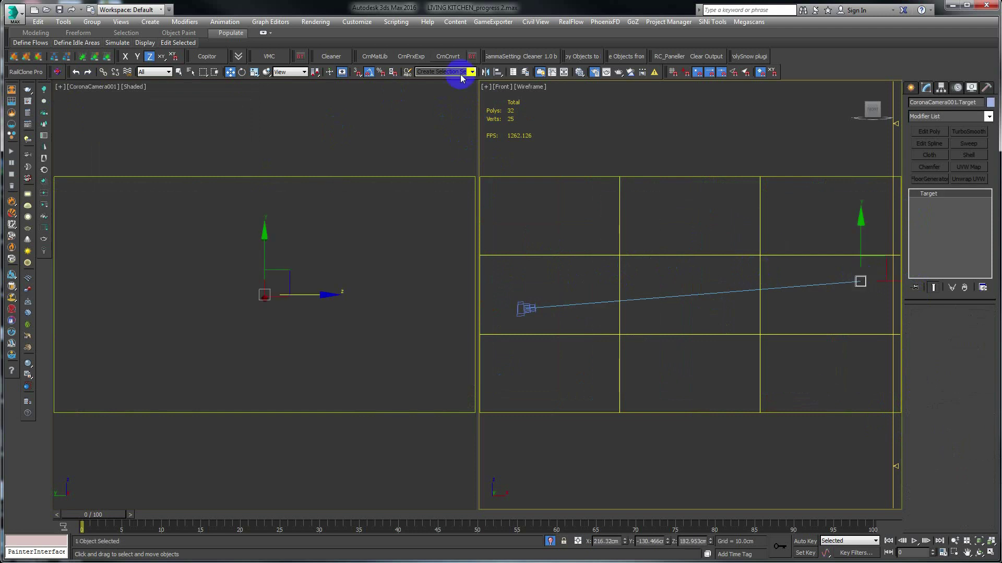
pyautogui.click(498, 72)
pyautogui.click(526, 309)
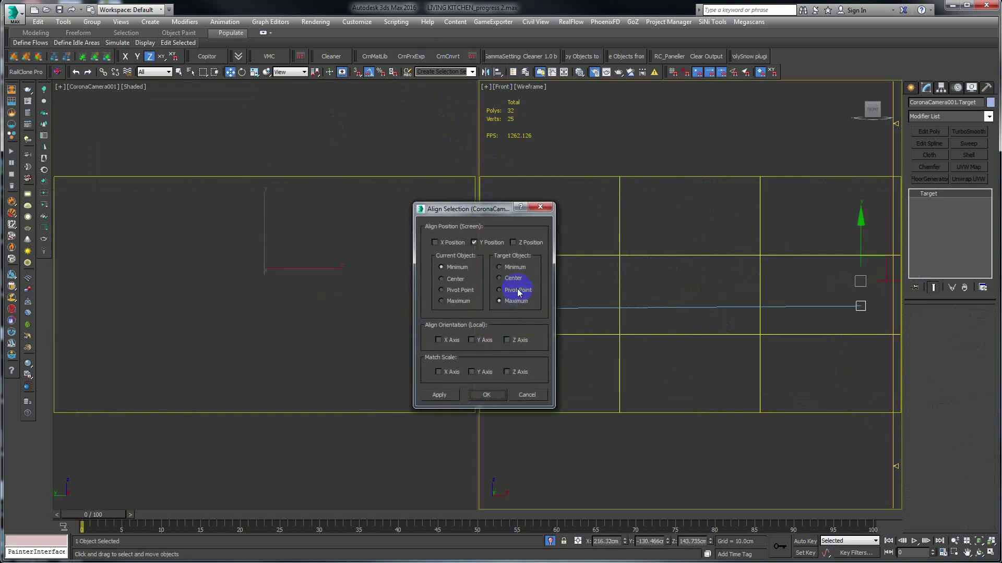
pyautogui.click(441, 279)
pyautogui.click(506, 280)
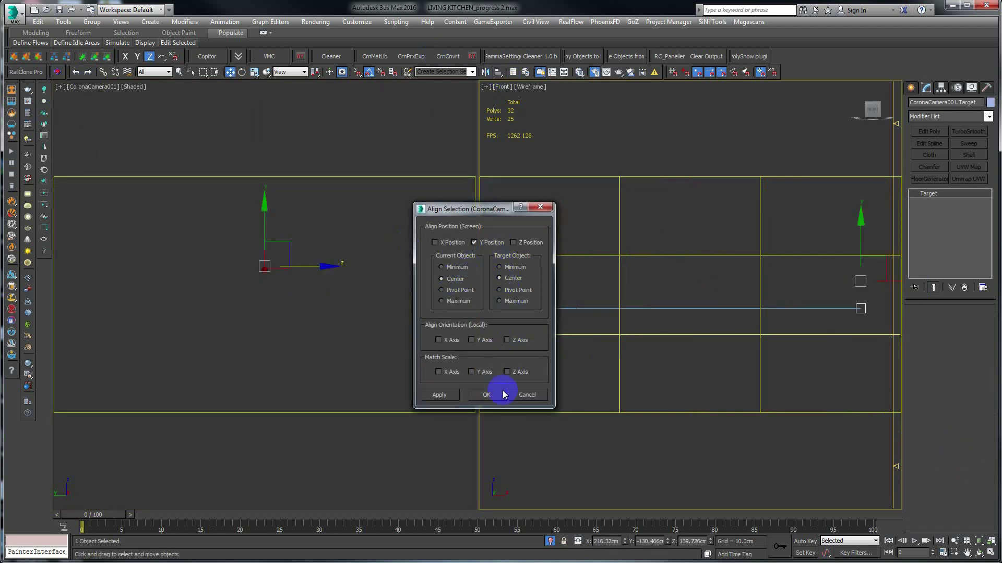
pyautogui.click(499, 393)
# - Unhide all objects so the full kitchen scene shows again
pyautogui.click(367, 222)
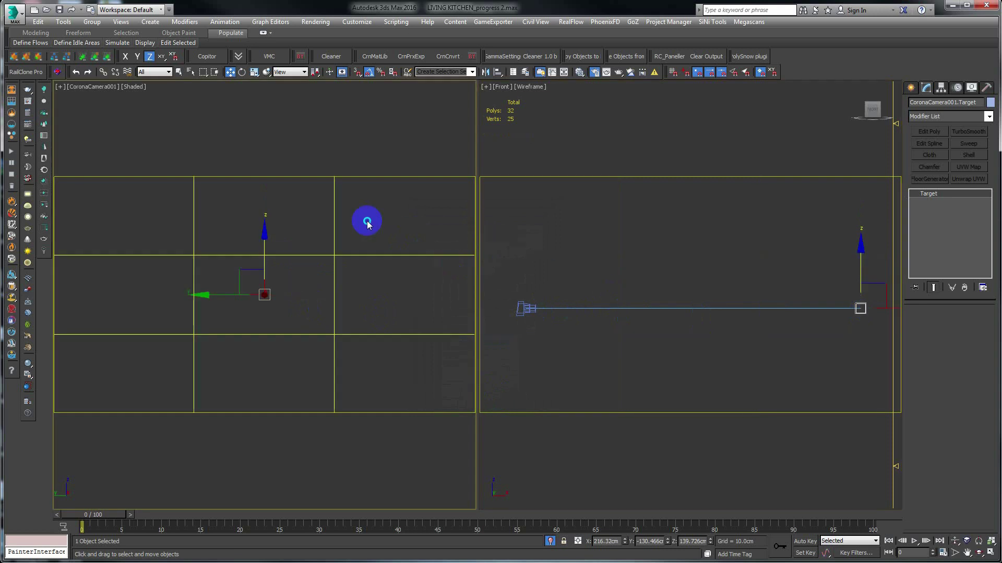
pyautogui.rightClick(368, 201)
pyautogui.click(391, 134)
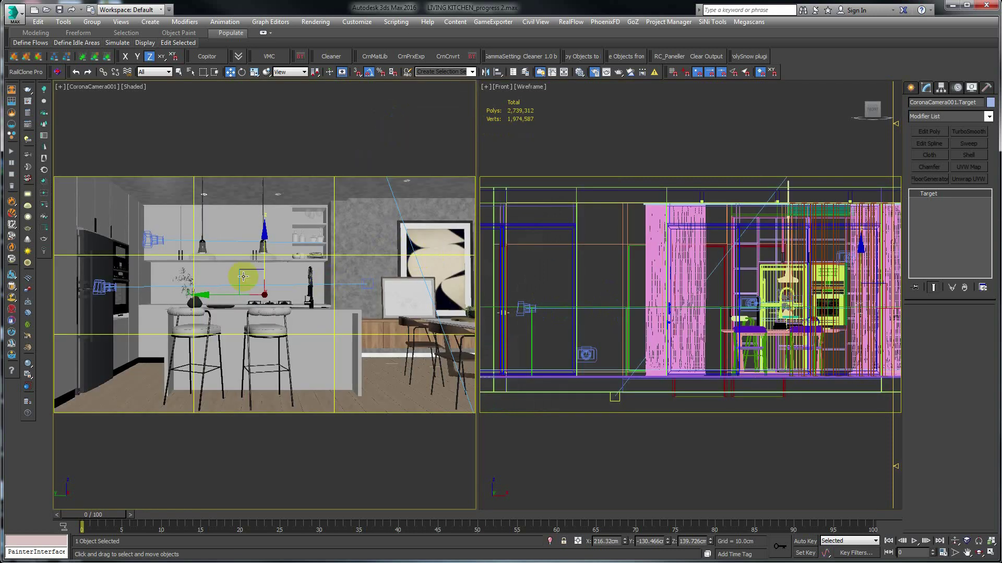
# - Raise the camera target, drop it back to Z 139.726 cm, and maximize the camera viewport
pyautogui.moveTo(264, 240); pyautogui.dragTo(276, 195)
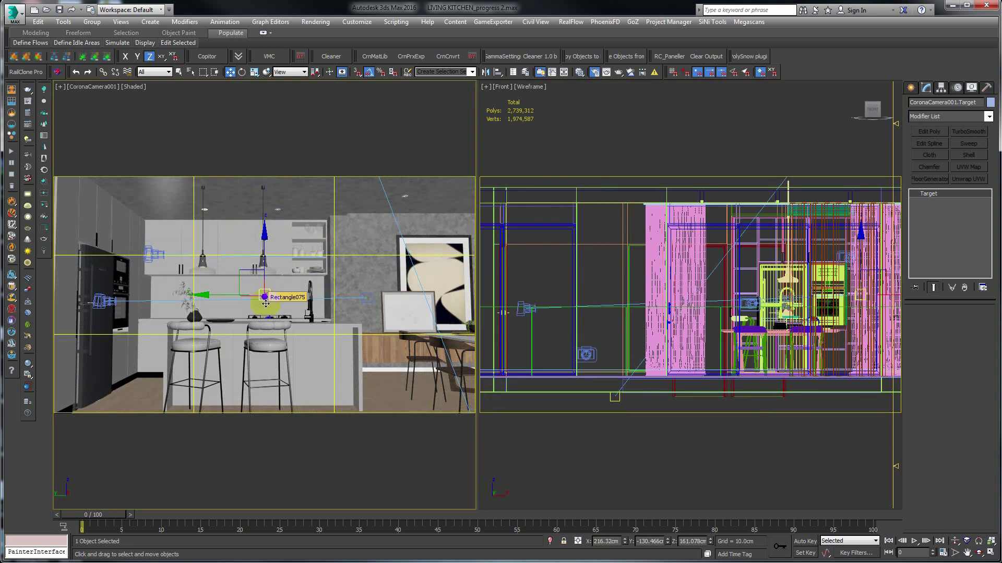
pyautogui.moveTo(266, 304); pyautogui.dragTo(238, 298)
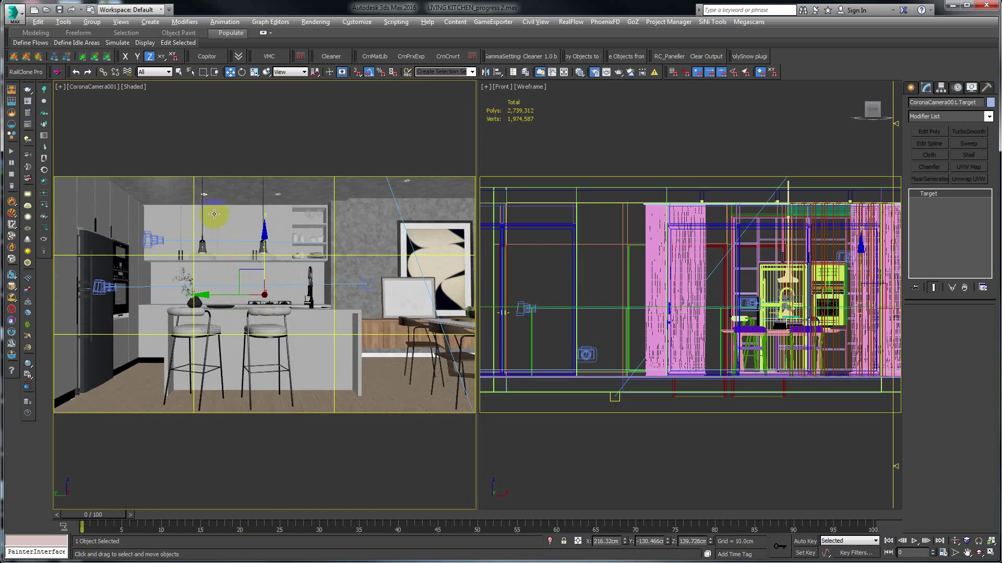
pyautogui.hotkey('alt', 'w')
pyautogui.press('F3')
pyautogui.press('F3')
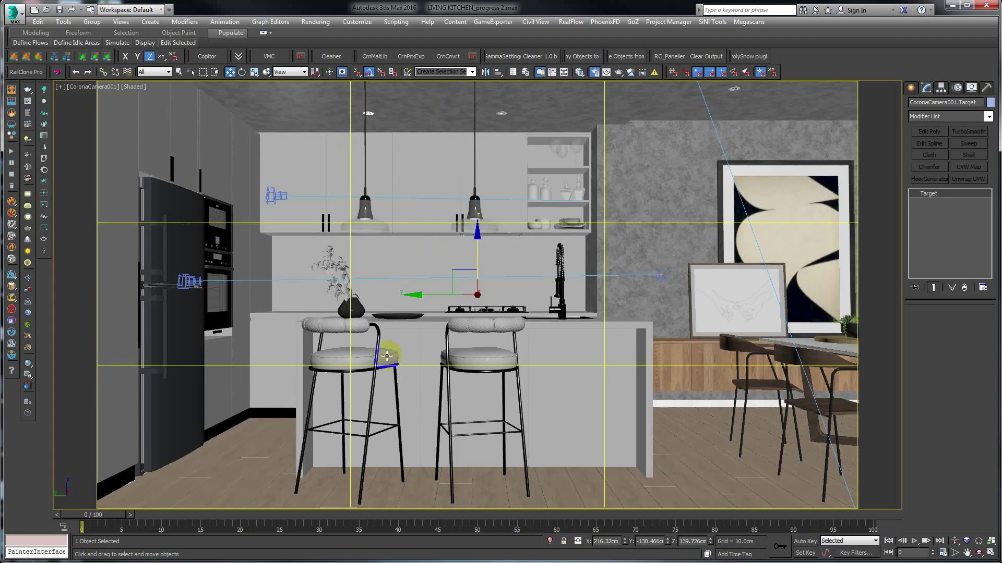
# - Select the bar stools, upper cabinet and then the left pendant lamp
pyautogui.click(336, 355)
pyautogui.keyDown('ctrl'); pyautogui.click(465, 353); pyautogui.keyUp('ctrl')
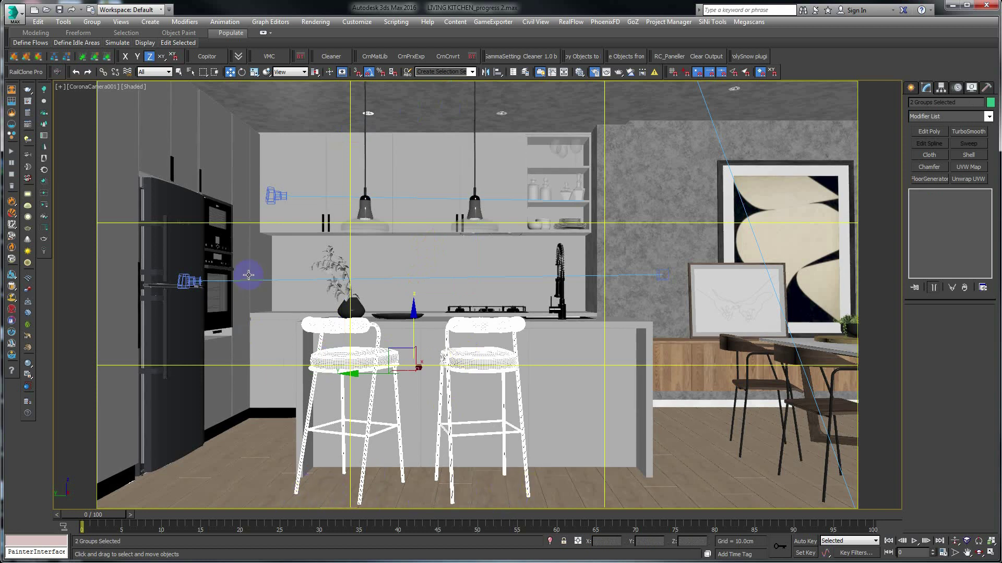
pyautogui.click(275, 225)
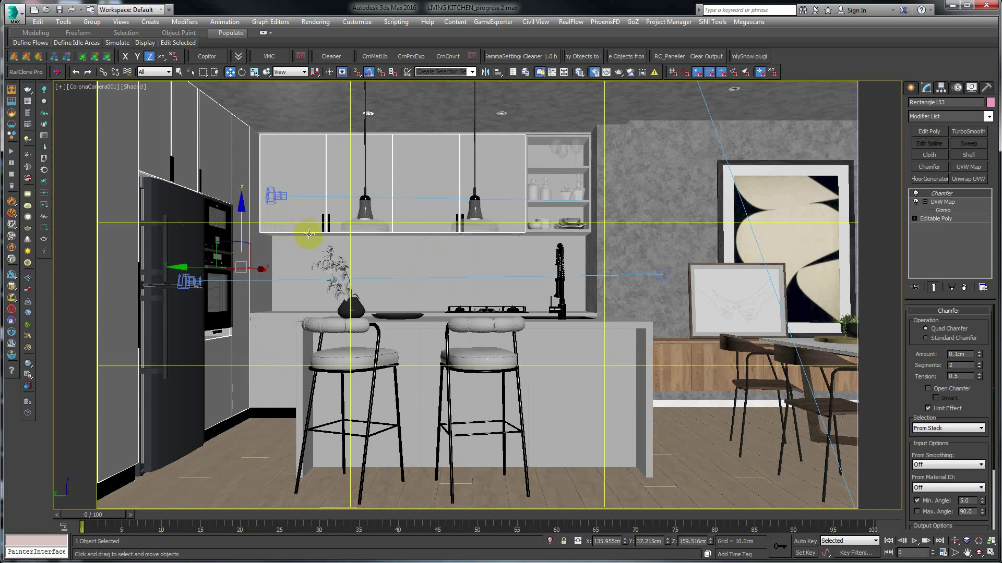
pyautogui.click(347, 358)
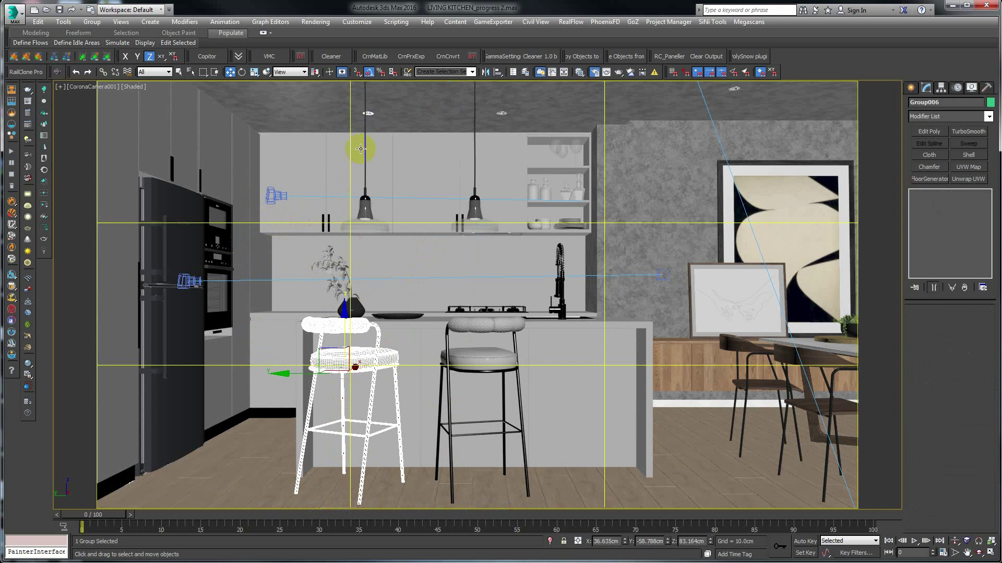
pyautogui.click(367, 201)
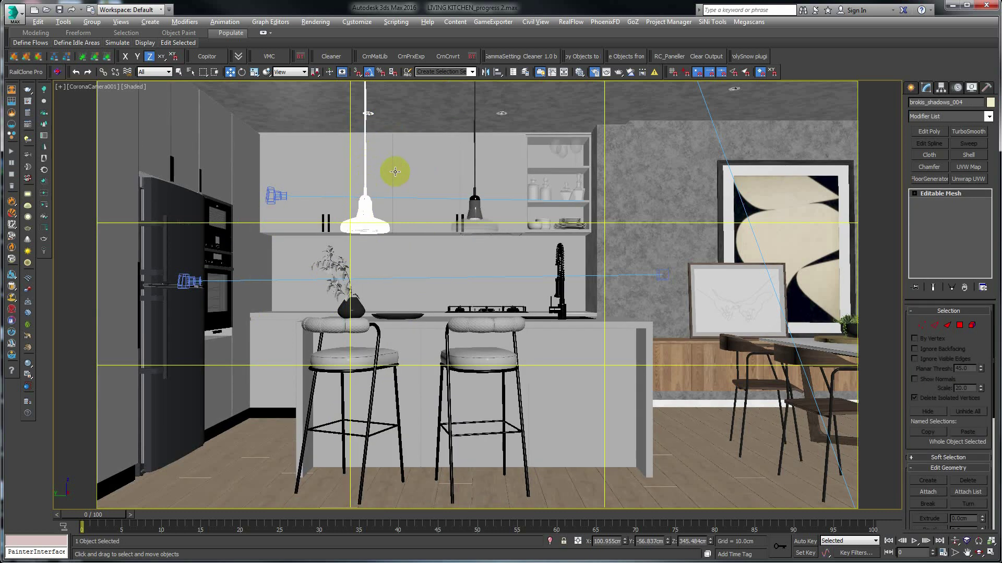
# - Isolate the pendant lamp, end isolation, reselect the left lamp and restore the camera-plus-Top layout
pyautogui.hotkey('alt', 'q')
pyautogui.rightClick(416, 165)
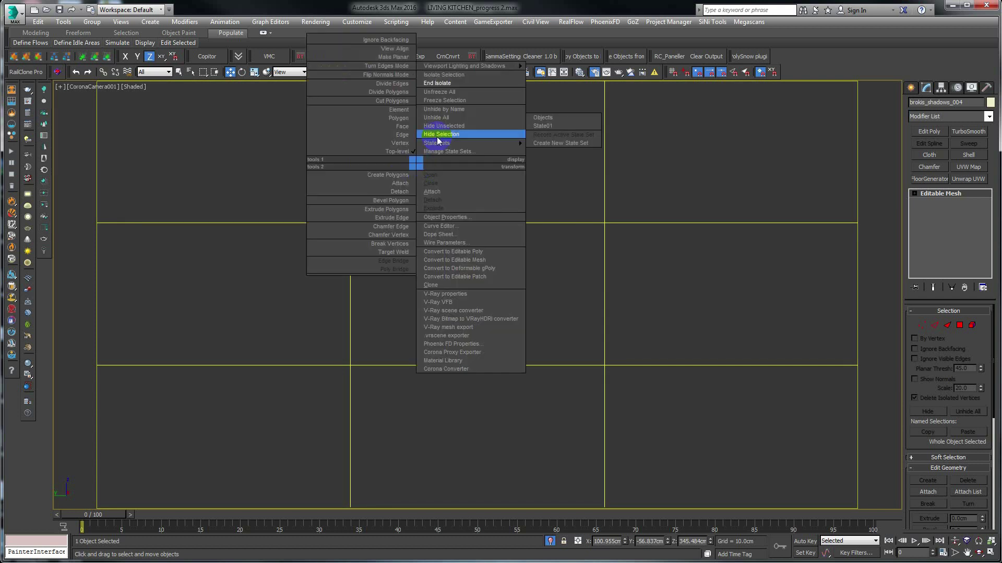
pyautogui.click(440, 85)
pyautogui.click(443, 245)
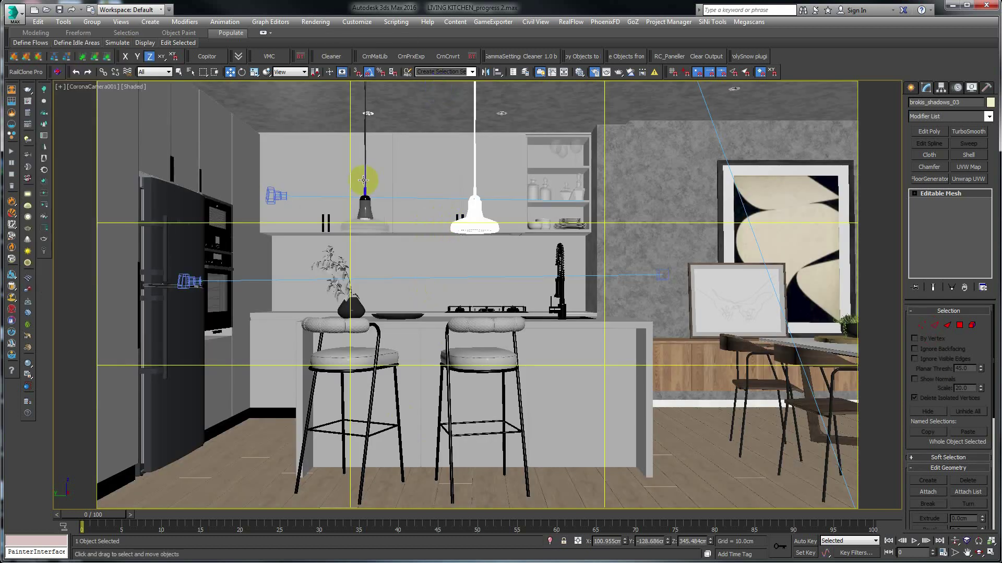
pyautogui.click(360, 211)
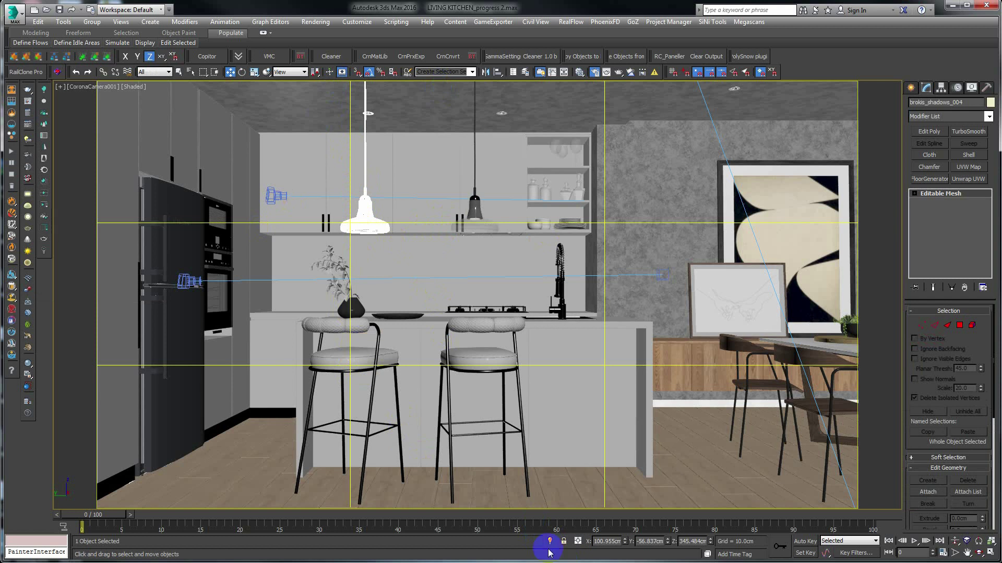
pyautogui.hotkey('alt', 'w')
# - Zoom into the Top view, select the left pendant lamp and nudge it along Y
pyautogui.scroll(5, 603, 280)
pyautogui.click(625, 293)
pyautogui.scroll(3, 604, 287)
pyautogui.scroll(-2, 625, 292)
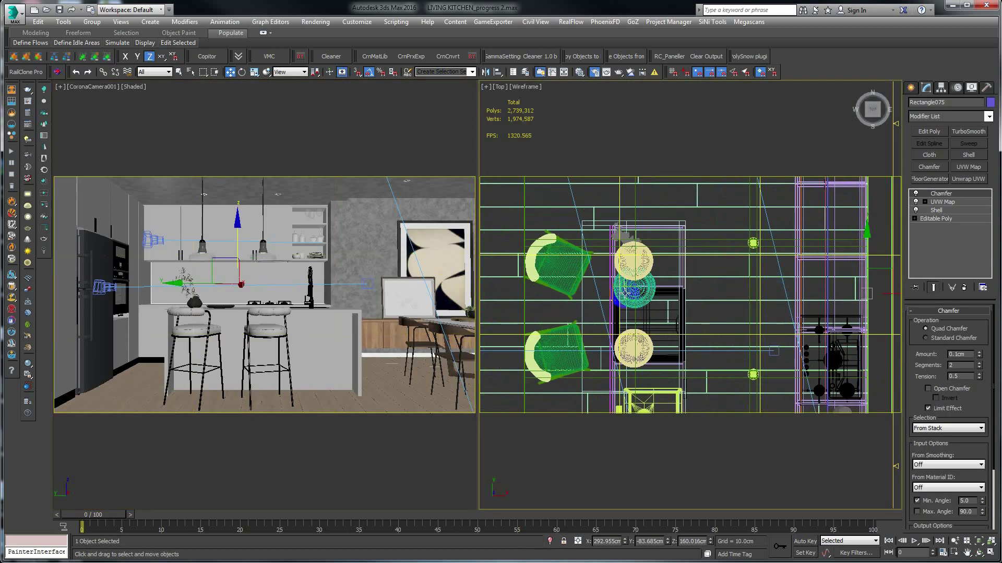
pyautogui.scroll(4, 624, 292)
pyautogui.click(645, 249)
pyautogui.scroll(-2, 641, 264)
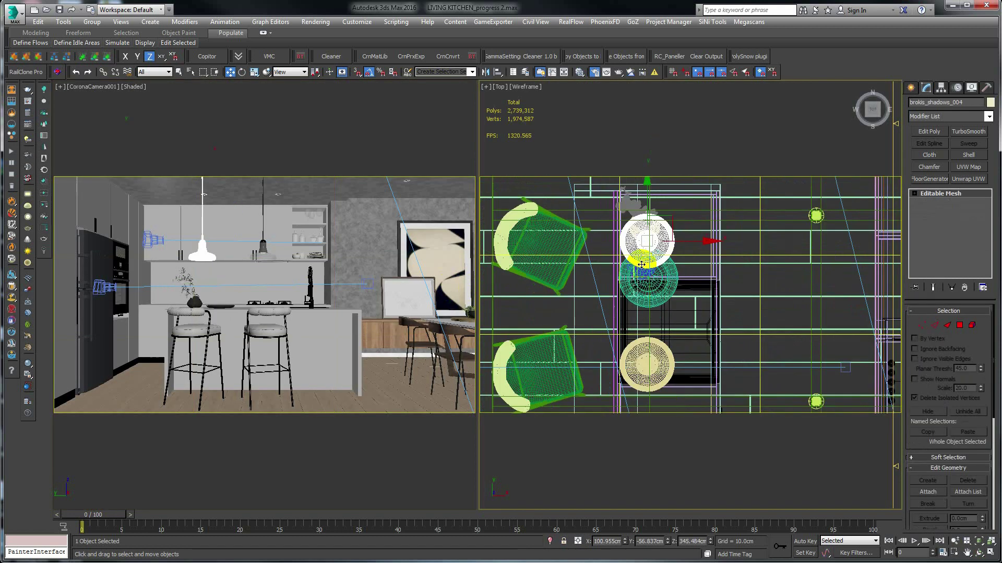
pyautogui.scroll(2, 641, 264)
pyautogui.moveTo(596, 239); pyautogui.dragTo(606, 282, button='middle')
pyautogui.moveTo(665, 240); pyautogui.dragTo(665, 222)
# - Fine-tune the left lamp's Y position, checking it in the camera view
pyautogui.rightClick(219, 252)
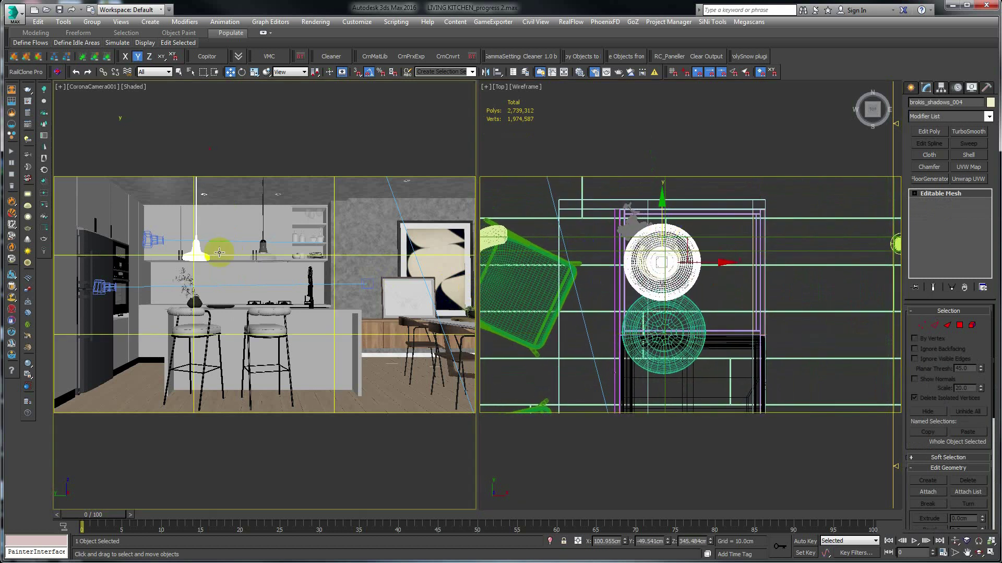
pyautogui.rightClick(654, 232)
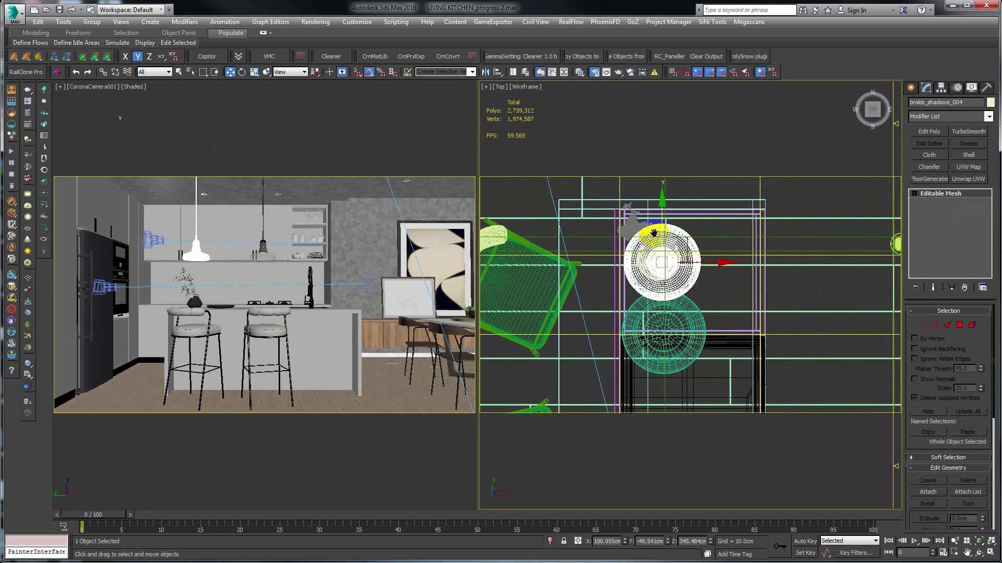
pyautogui.moveTo(654, 232); pyautogui.dragTo(653, 228)
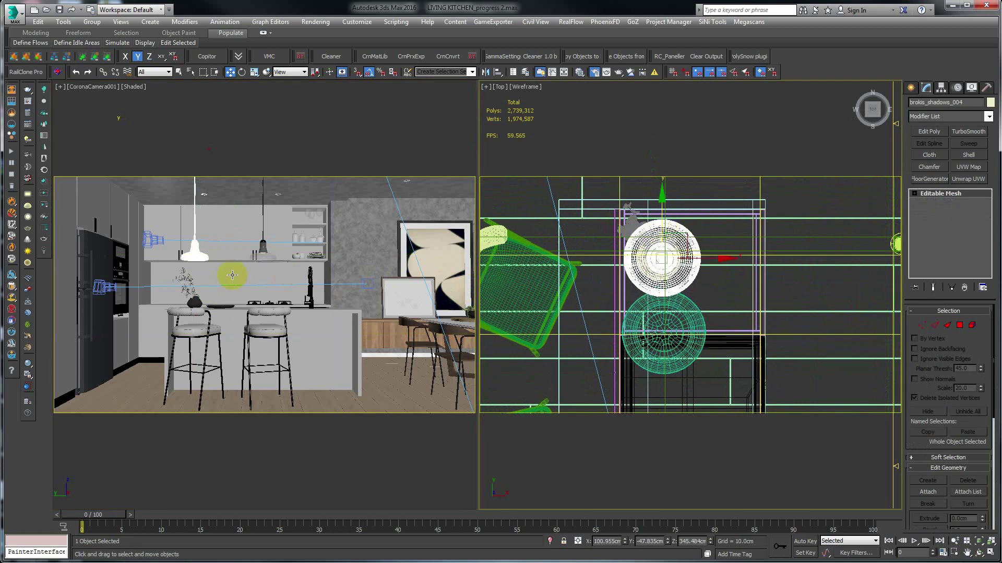
pyautogui.rightClick(204, 293)
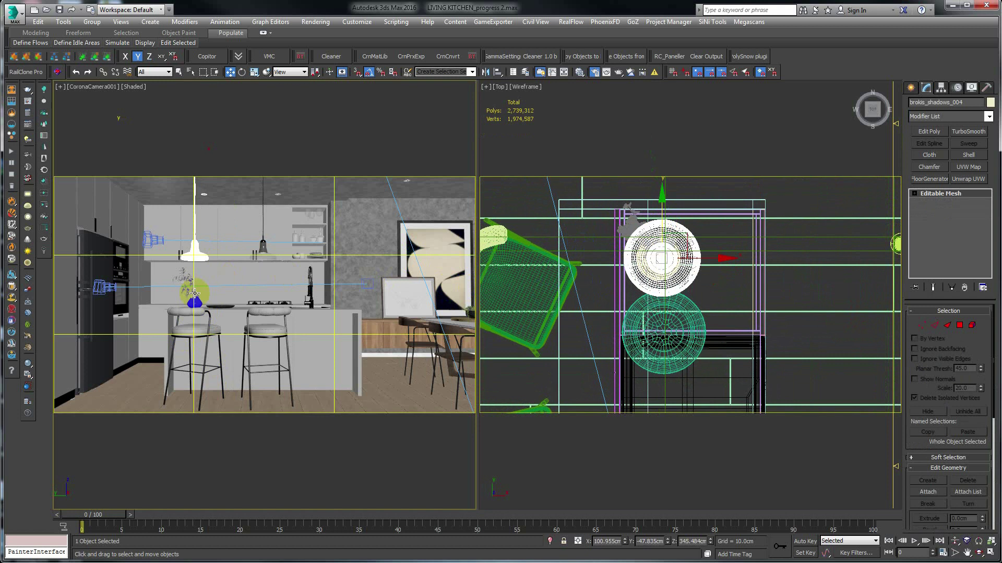
pyautogui.rightClick(659, 218)
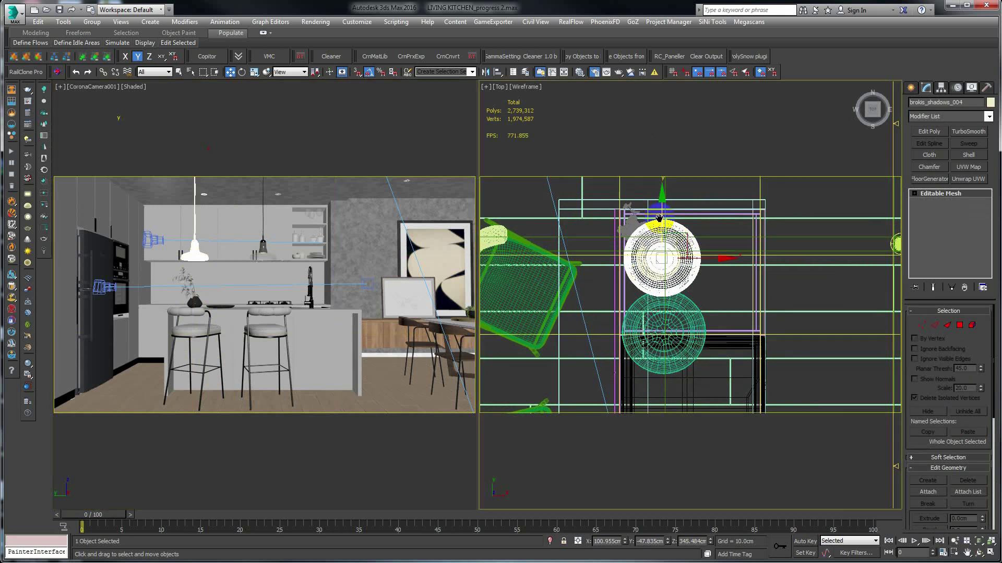
pyautogui.moveTo(663, 215); pyautogui.dragTo(663, 222)
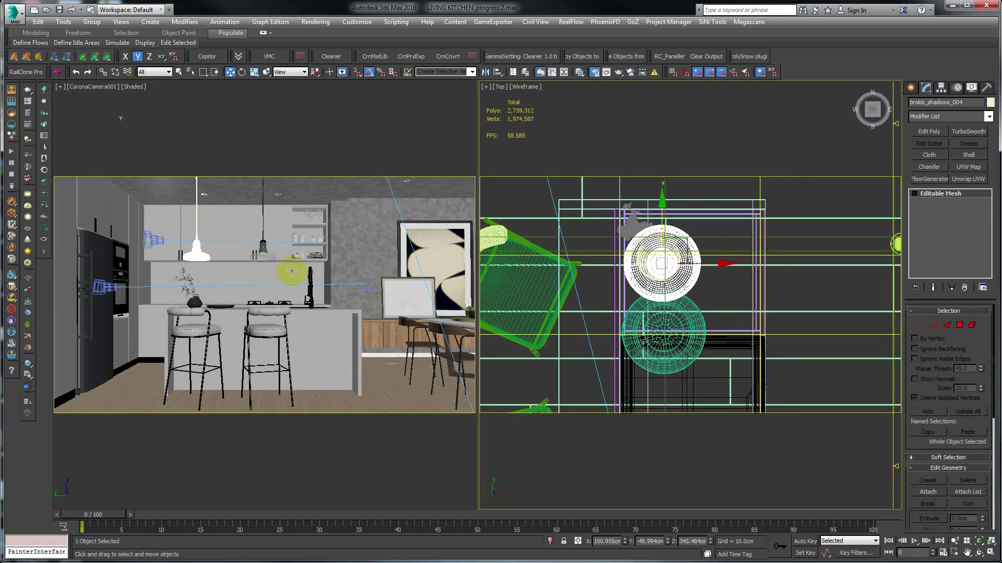
pyautogui.rightClick(293, 301)
# - Select the other pendant lamp and move it slightly along Y
pyautogui.click(263, 249)
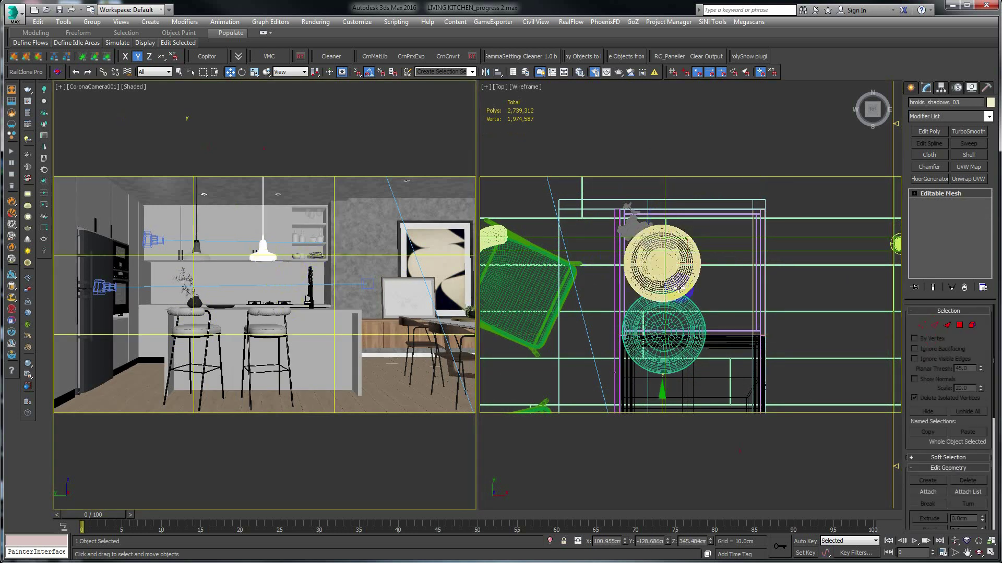
pyautogui.moveTo(673, 290); pyautogui.dragTo(644, 220, button='middle')
pyautogui.scroll(-5, 629, 287)
pyautogui.moveTo(628, 290); pyautogui.dragTo(627, 296)
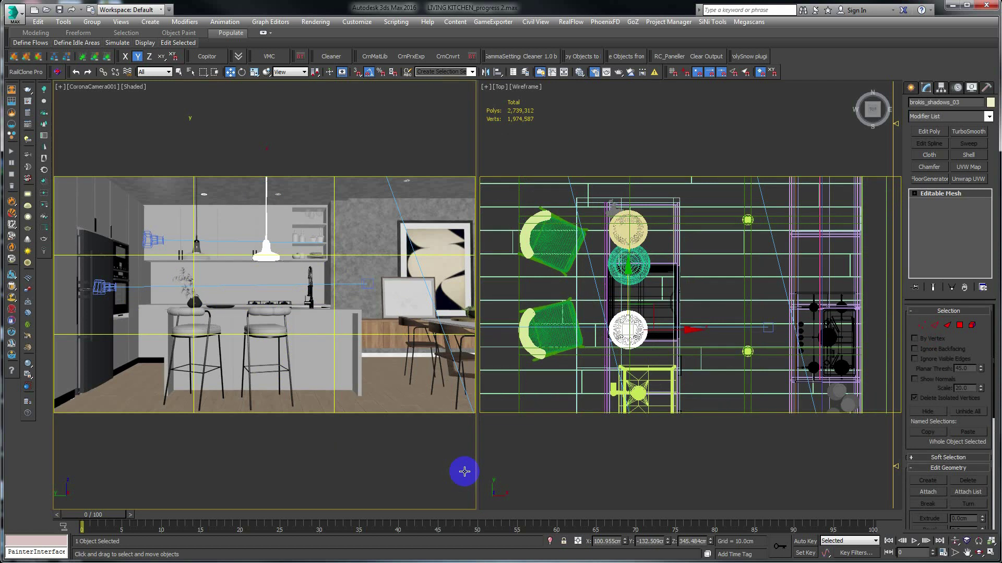
# - Render the kitchen camera in Corona and A/B-wipe it against an earlier history snapshot
pyautogui.hotkey('shift', 'q')
pyautogui.click(308, 368)
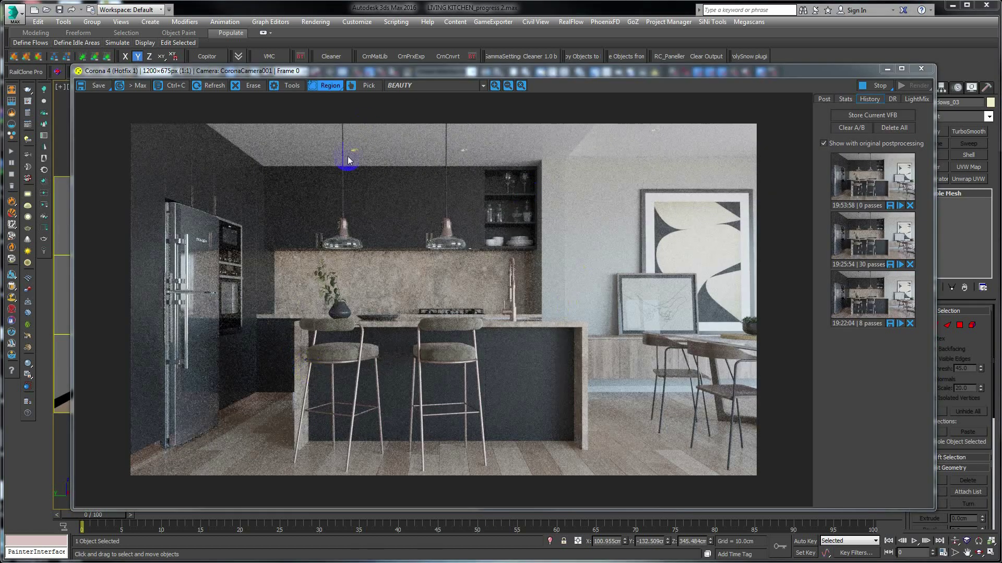
pyautogui.click(846, 169)
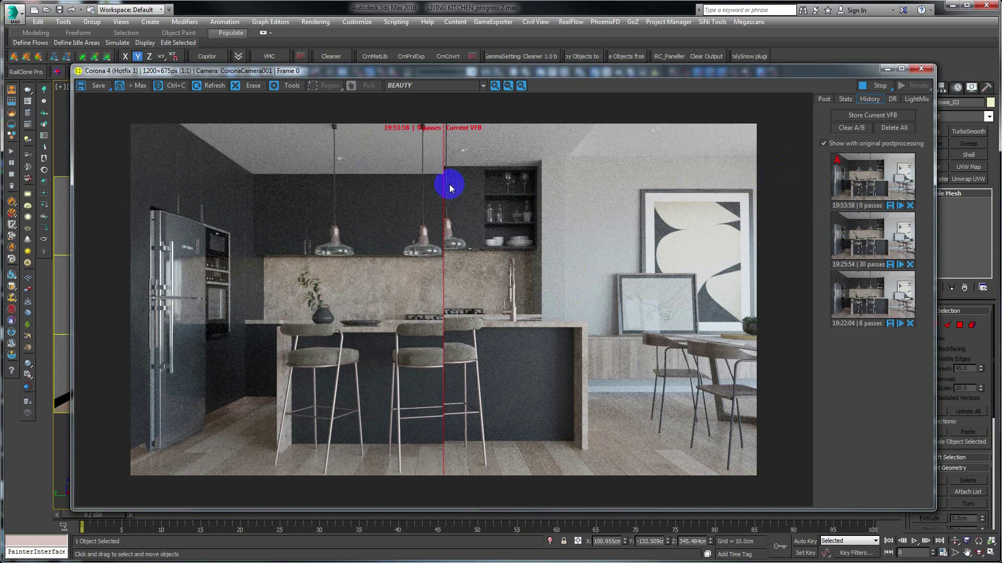
pyautogui.moveTo(445, 184)
pyautogui.mouseDown()
pyautogui.moveTo(60, 194)
pyautogui.moveTo(758, 194)
pyautogui.mouseUp()
pyautogui.moveTo(845, 205)
pyautogui.mouseDown()
pyautogui.moveTo(88, 204)
pyautogui.moveTo(757, 199)
pyautogui.moveTo(94, 196)
pyautogui.moveTo(819, 217)
pyautogui.moveTo(168, 230)
pyautogui.mouseUp()
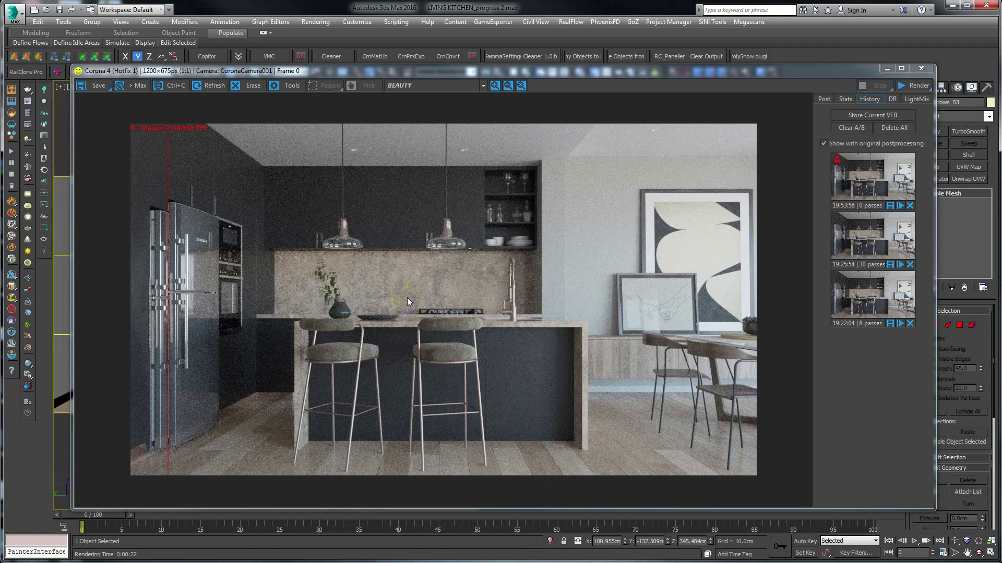
pyautogui.moveTo(781, 353)
pyautogui.mouseDown()
pyautogui.moveTo(706, 352)
pyautogui.moveTo(721, 354)
pyautogui.mouseUp()
pyautogui.moveTo(718, 352)
pyautogui.mouseDown()
pyautogui.moveTo(543, 344)
pyautogui.moveTo(320, 358)
pyautogui.moveTo(685, 363)
pyautogui.mouseUp()
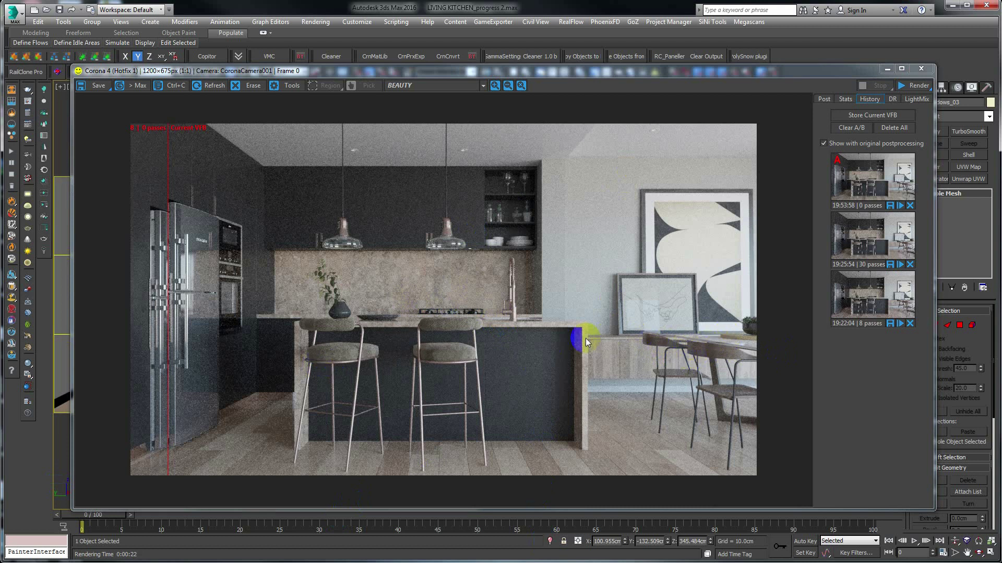